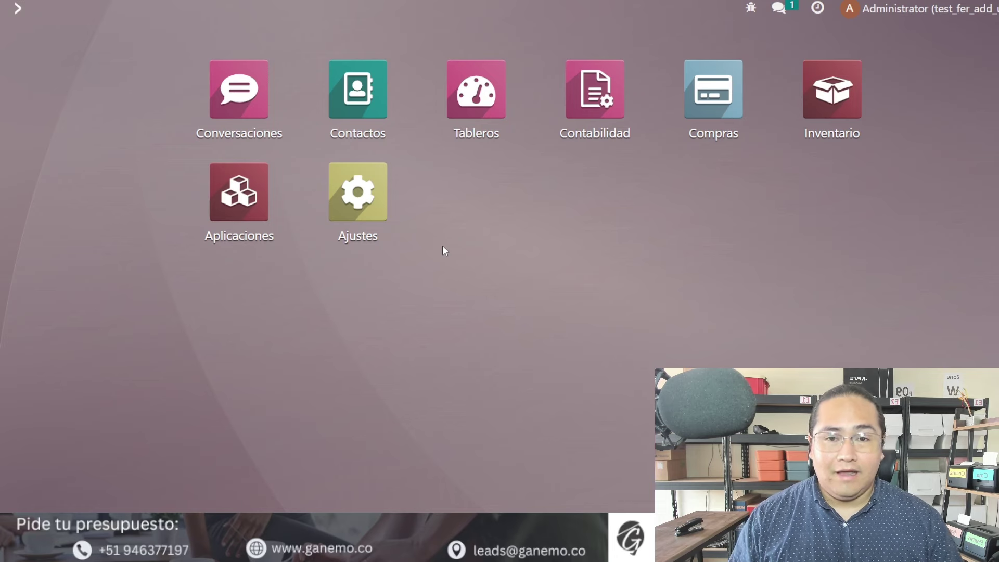
Create a new request for quotation in Compras with Proveedor A as the supplier
{"action": "left_click", "coordinate": [726, 98]}
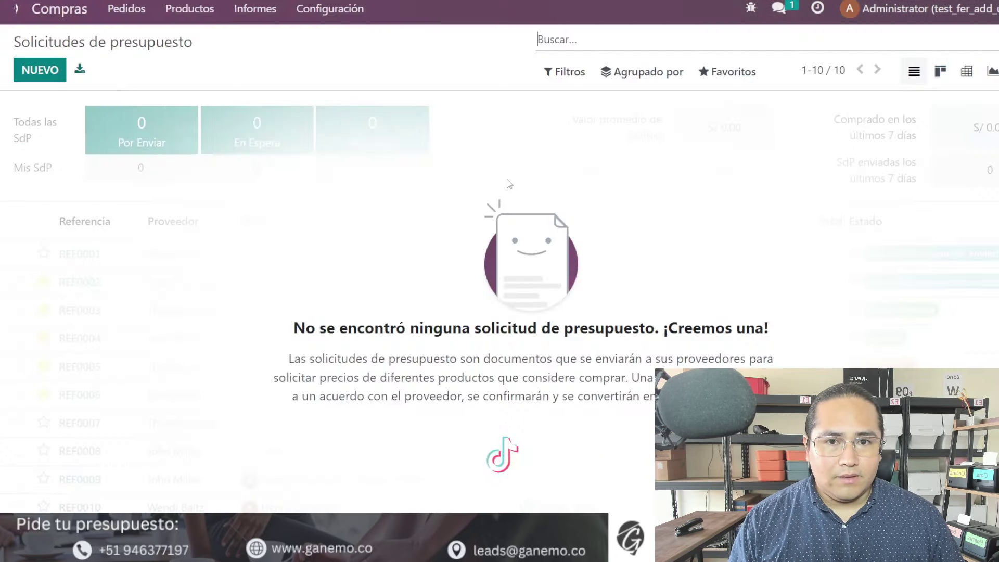
{"action": "left_click", "coordinate": [39, 77]}
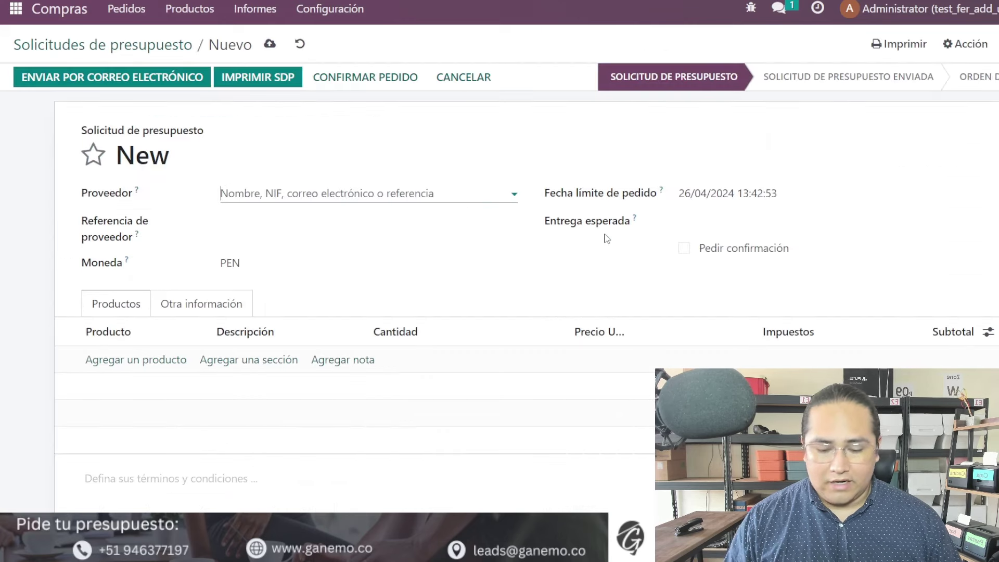
{"action": "type", "text": "Prove"}
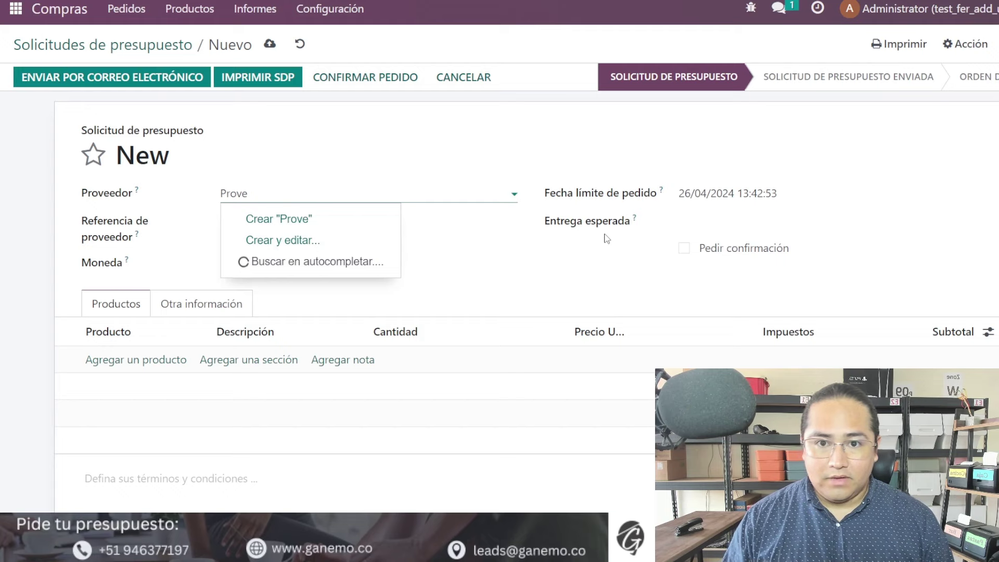
{"action": "type", "text": "edor "}
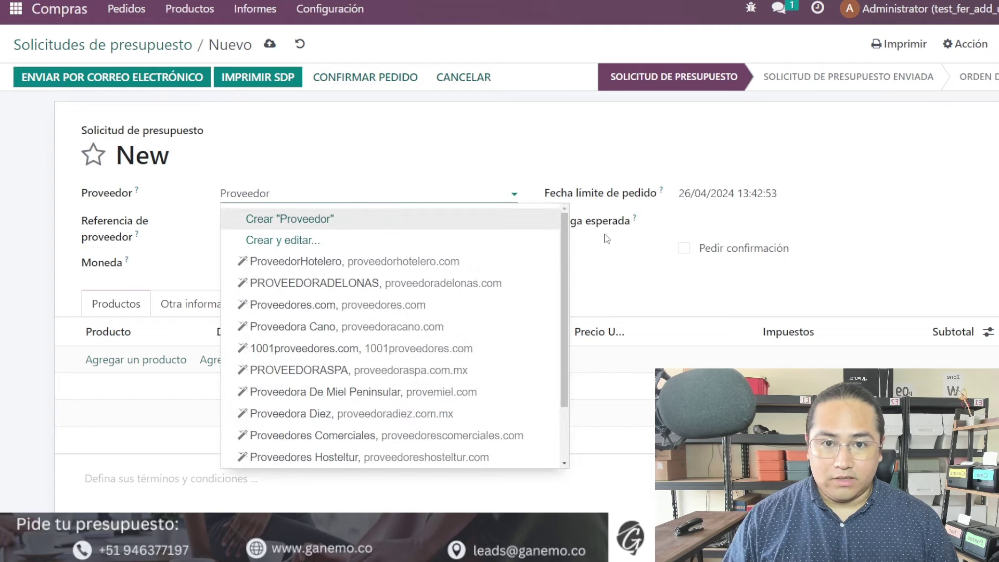
{"action": "type", "text": "A"}
{"action": "key", "text": "Return"}
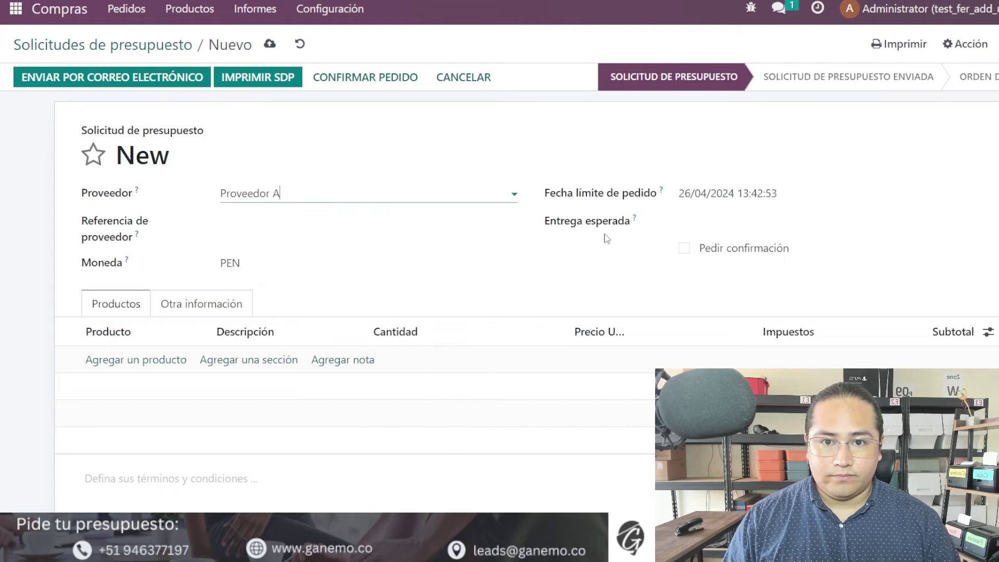
Add a product line for Taza Países de Ganemo with a quantity of 10
{"action": "left_click", "coordinate": [159, 360]}
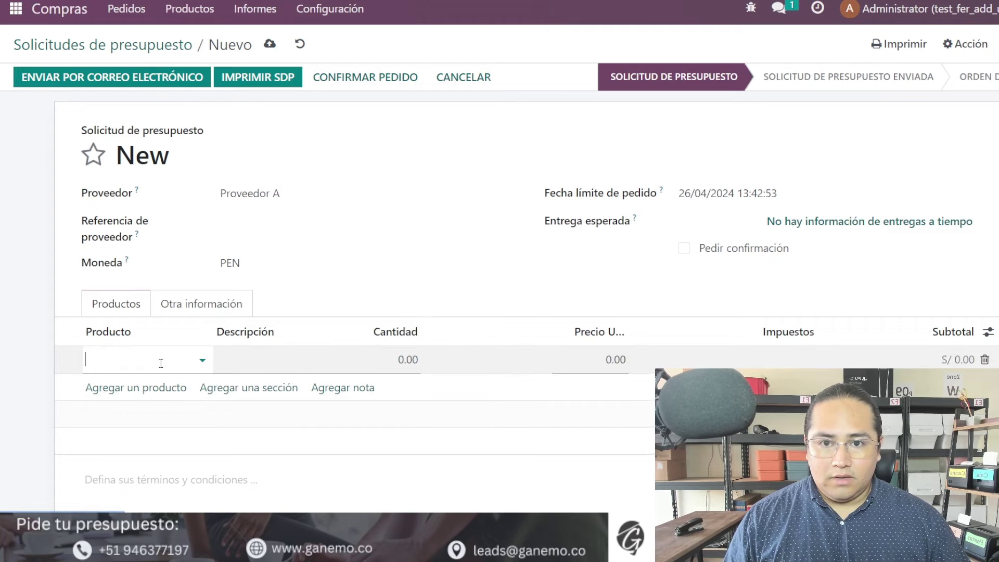
{"action": "key", "text": "Down"}
{"action": "key", "text": "Return"}
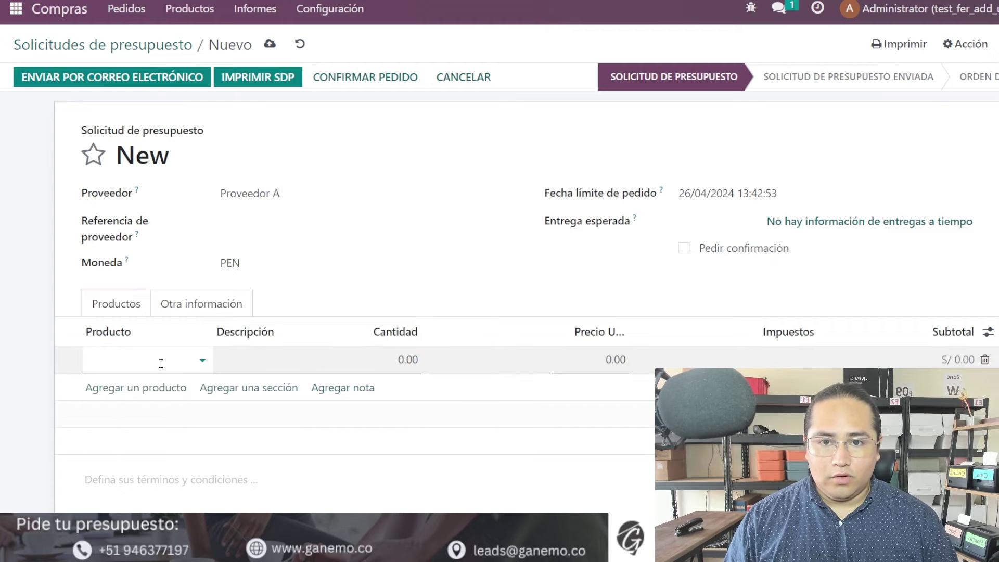
{"action": "scroll", "coordinate": [388, 243], "scroll_direction": "down", "scroll_amount": 1}
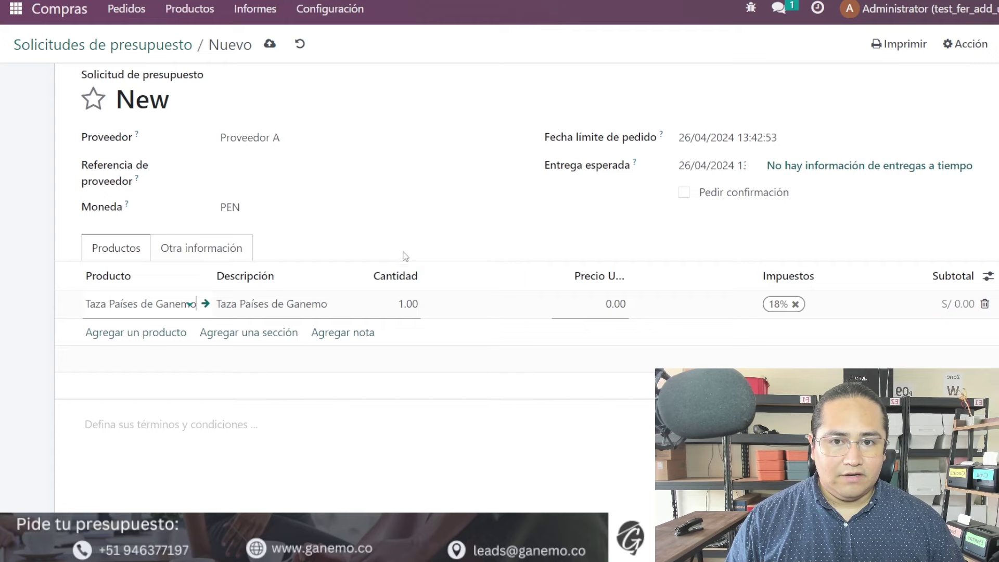
{"action": "key", "text": "Tab"}
{"action": "key", "text": "Tab"}
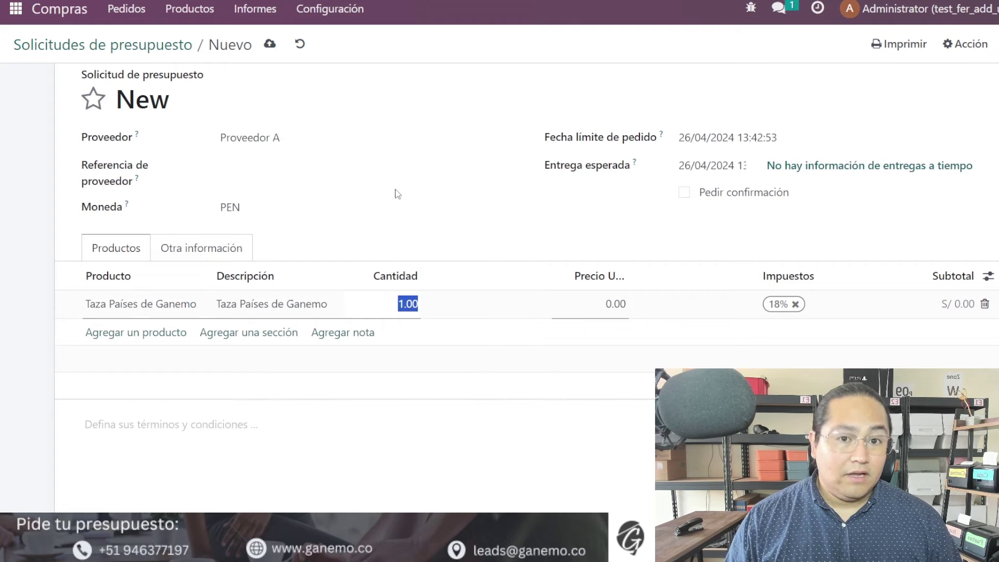
{"action": "type", "text": "10"}
{"action": "key", "text": "Tab"}
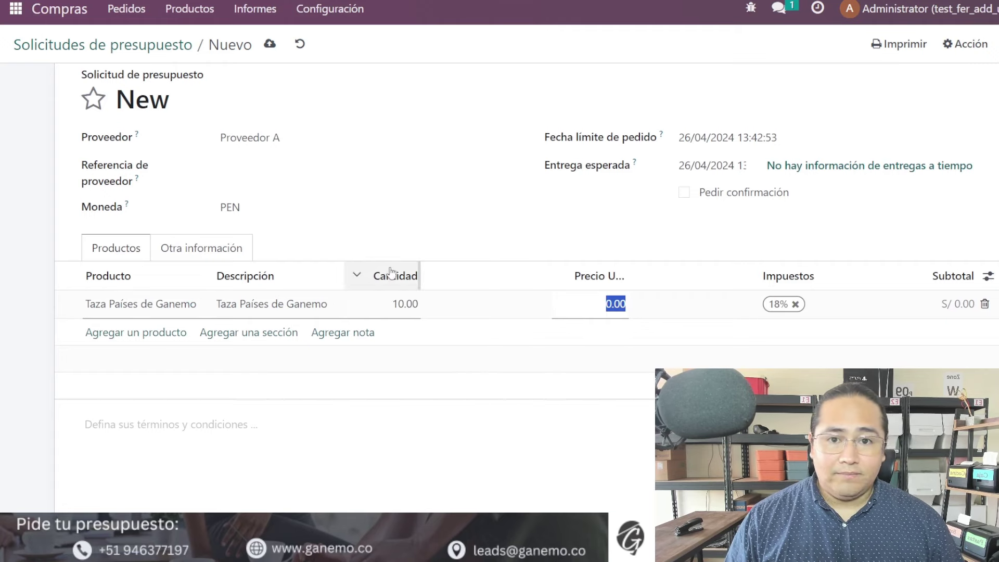
Set the currency of the request for quotation to EUR
{"action": "left_click", "coordinate": [298, 206]}
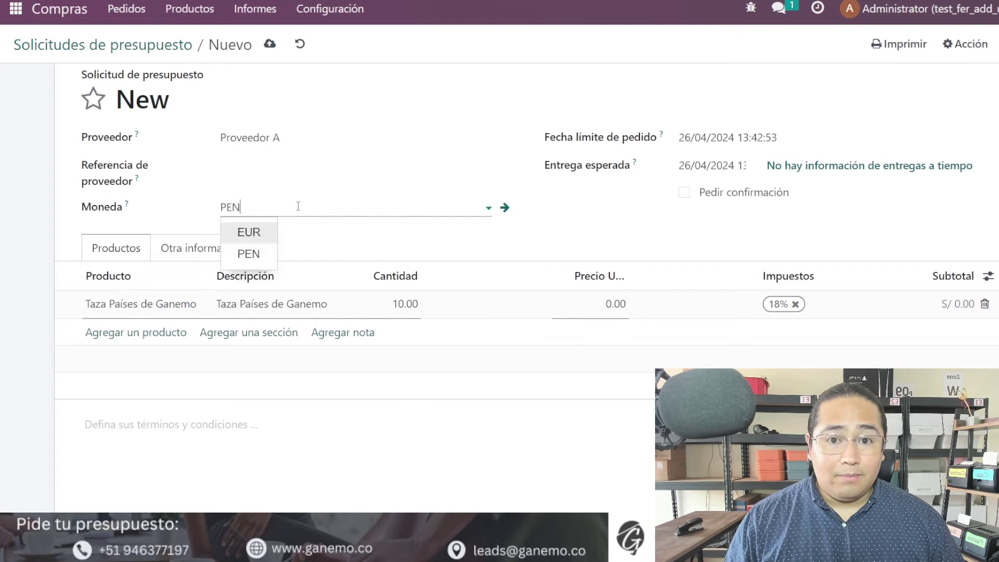
{"action": "left_click", "coordinate": [249, 232]}
{"action": "left_click", "coordinate": [582, 229]}
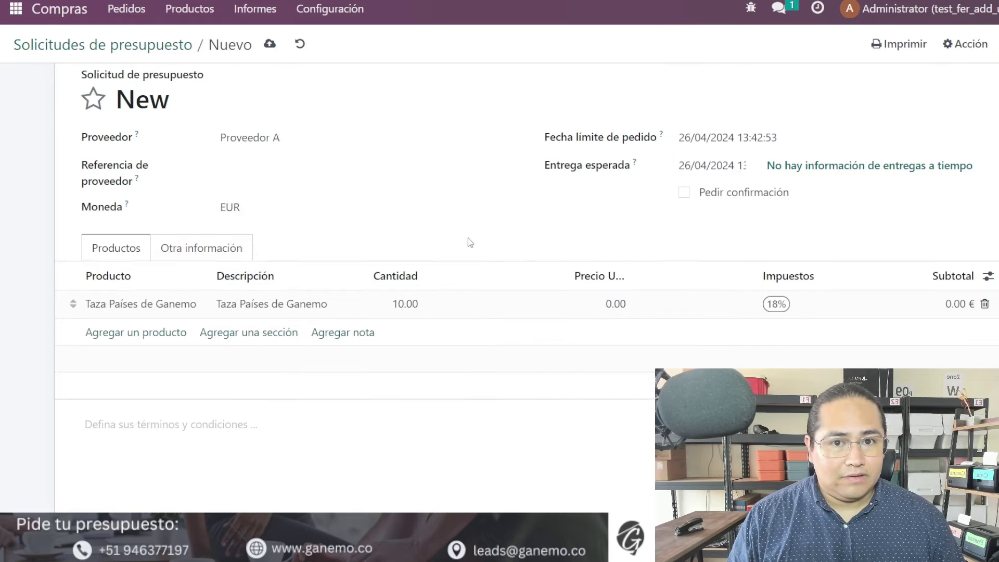
Set the unit price of the Taza Países de Ganemo line to 100 and widen the unit price column
{"action": "left_click", "coordinate": [603, 306]}
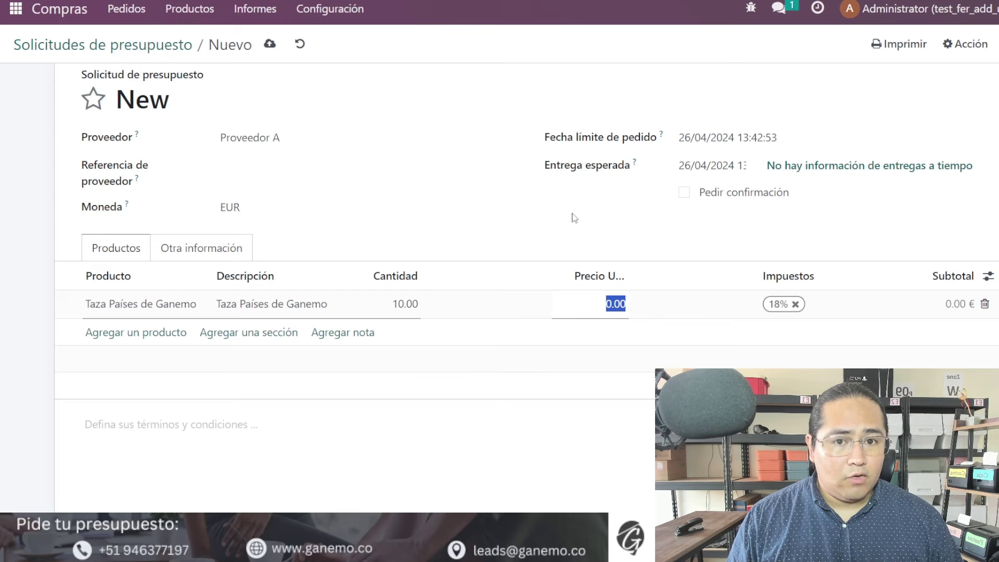
{"action": "type", "text": "10"}
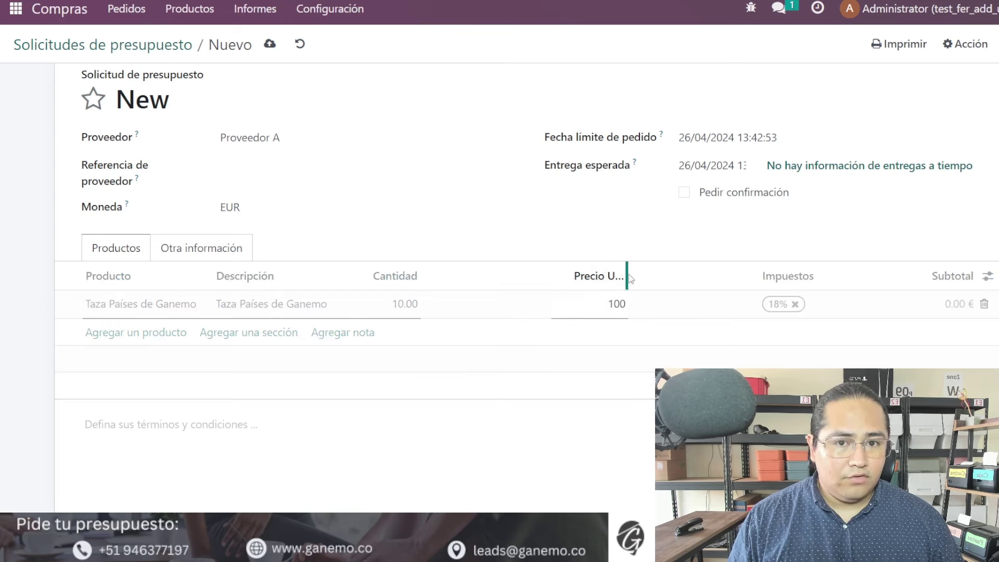
{"action": "left_click_drag", "start_coordinate": [626, 278], "coordinate": [646, 276]}
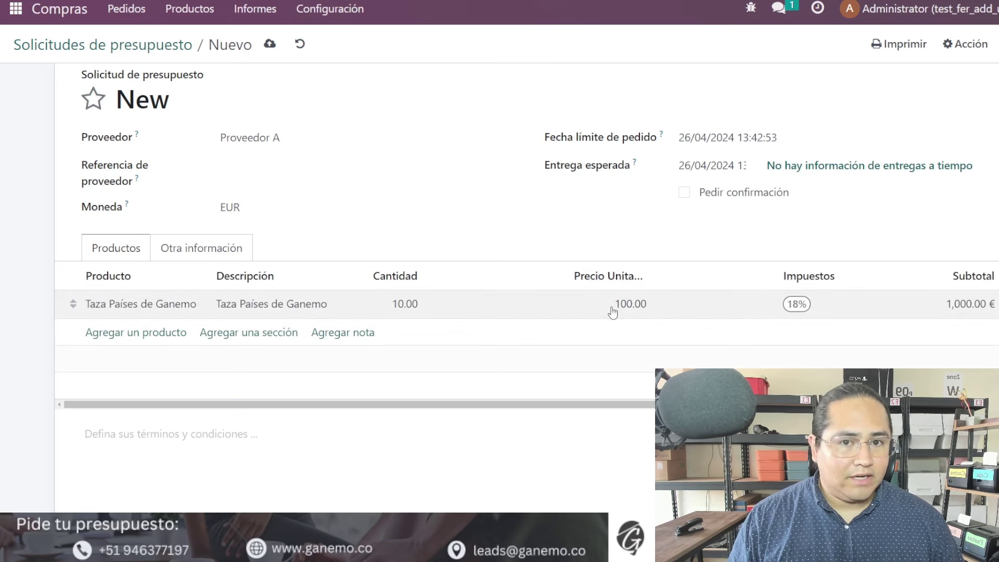
Confirm the purchase order and open its product receipt
{"action": "scroll", "coordinate": [525, 234], "scroll_direction": "up", "scroll_amount": 2}
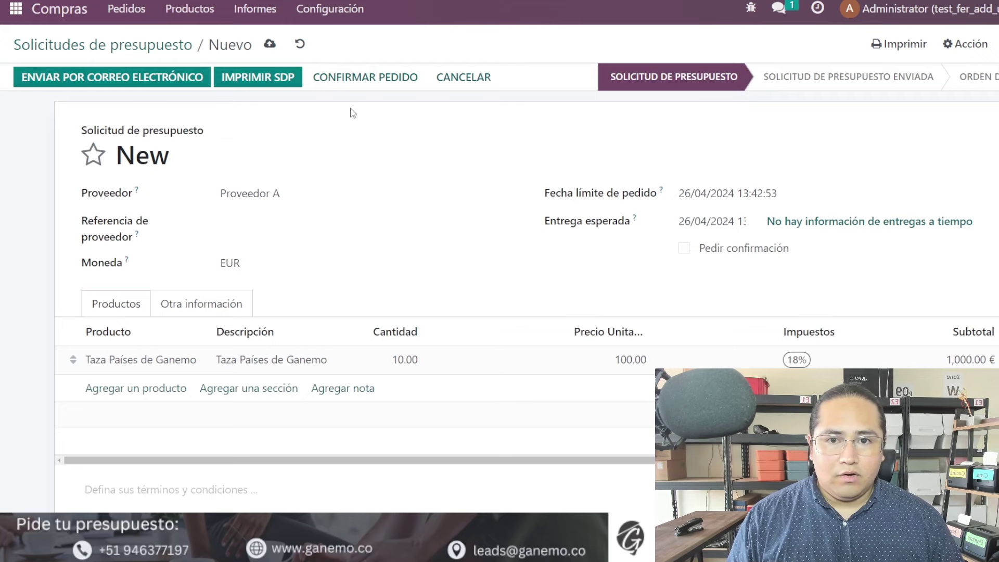
{"action": "left_click", "coordinate": [352, 83]}
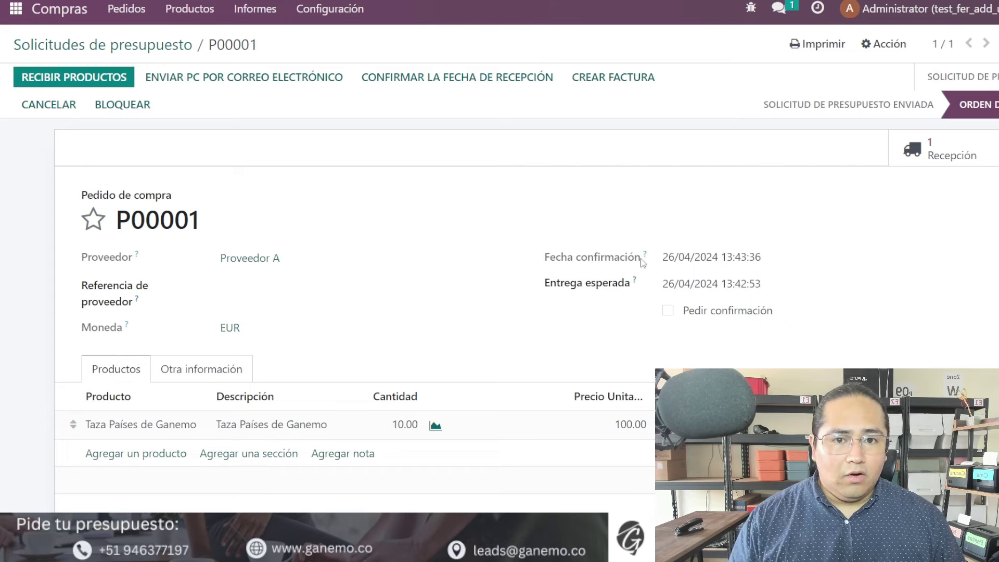
{"action": "left_click_drag", "start_coordinate": [598, 262], "coordinate": [564, 282]}
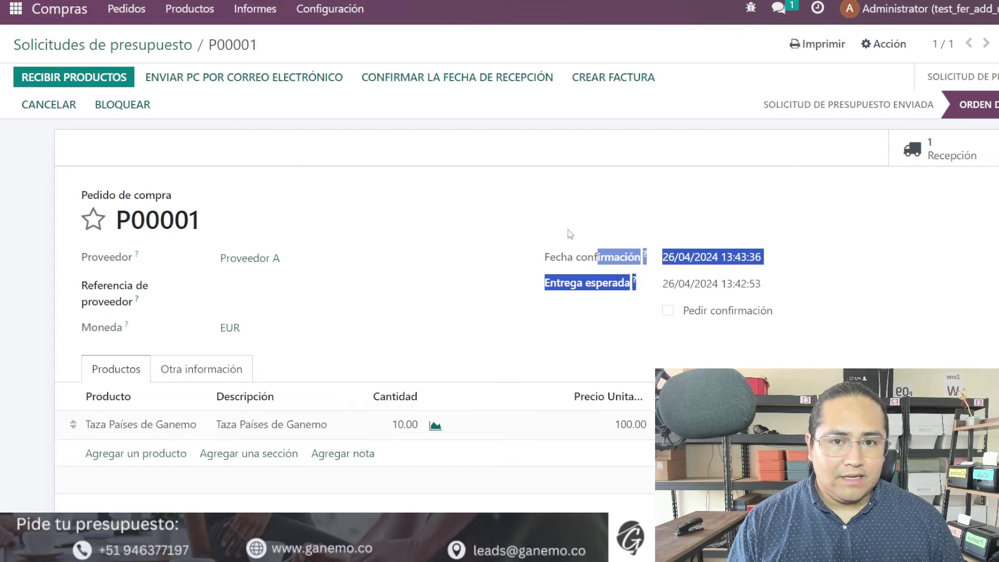
{"action": "left_click", "coordinate": [569, 195]}
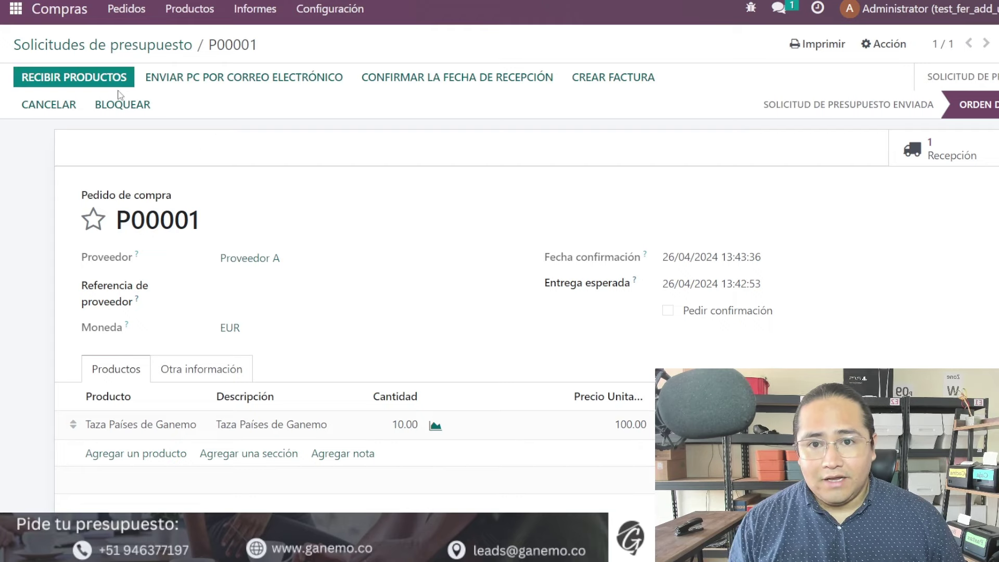
{"action": "left_click", "coordinate": [101, 83]}
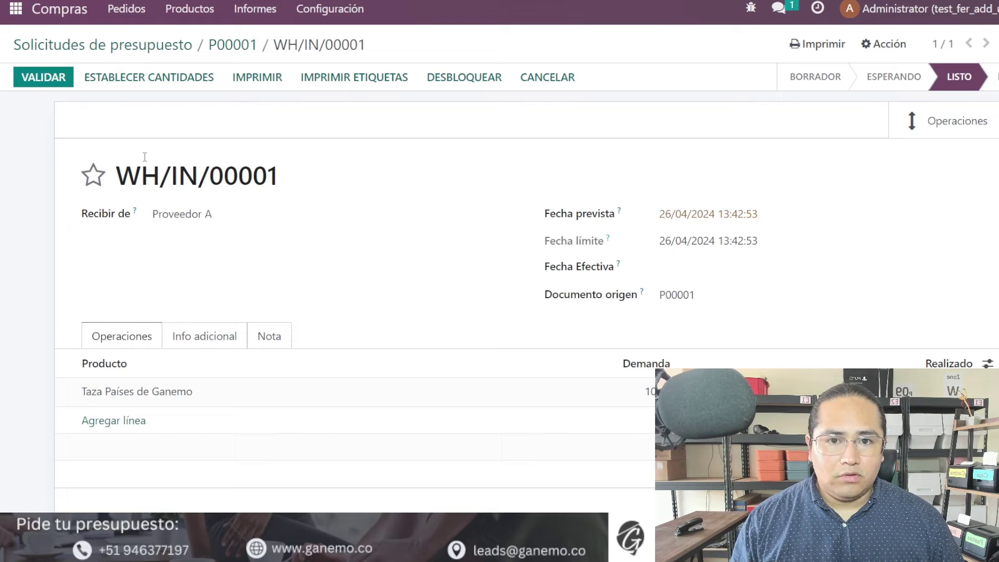
Set the receipt's scheduled date (Fecha prevista) to 15/04/2024
{"action": "left_click", "coordinate": [670, 215]}
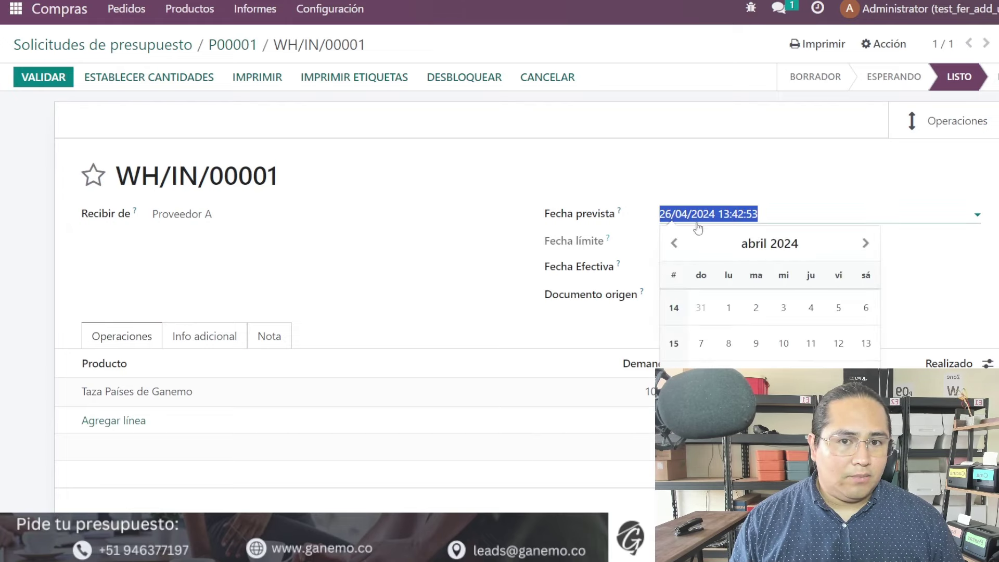
{"action": "scroll", "coordinate": [737, 248], "scroll_direction": "down", "scroll_amount": 3}
{"action": "scroll", "coordinate": [715, 164], "scroll_direction": "up", "scroll_amount": 1}
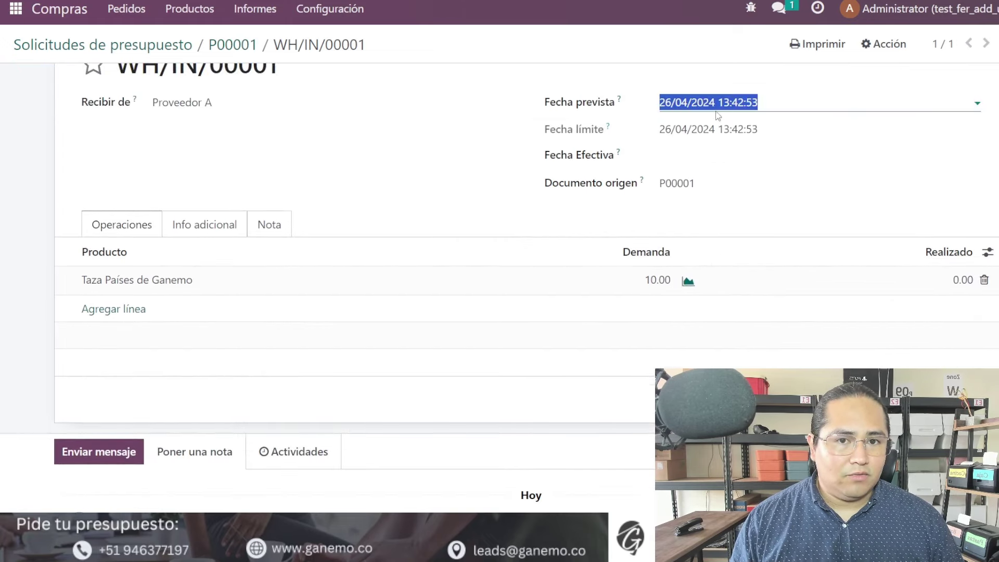
{"action": "left_click", "coordinate": [716, 103]}
{"action": "left_click", "coordinate": [729, 268]}
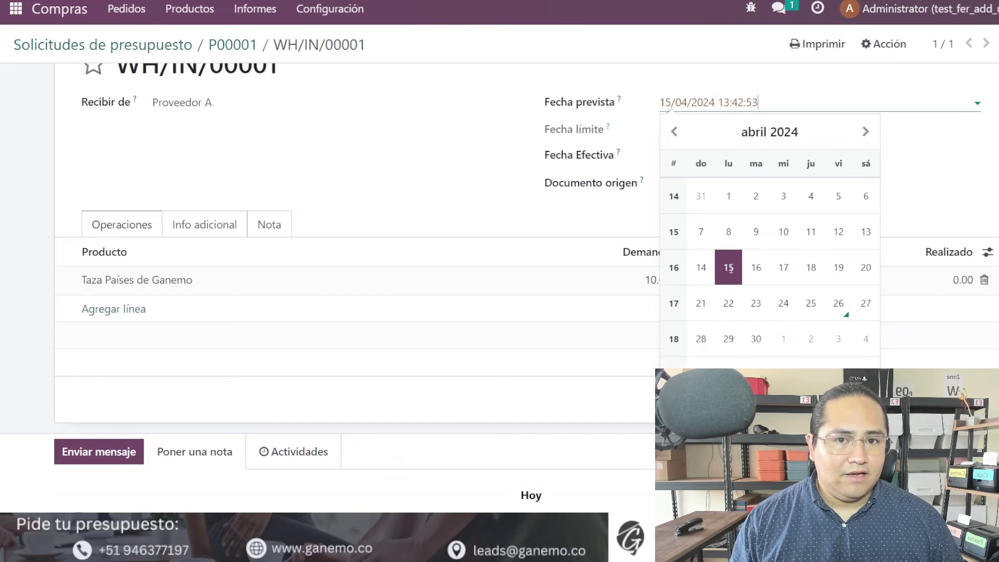
{"action": "left_click", "coordinate": [468, 103]}
{"action": "left_click", "coordinate": [533, 90]}
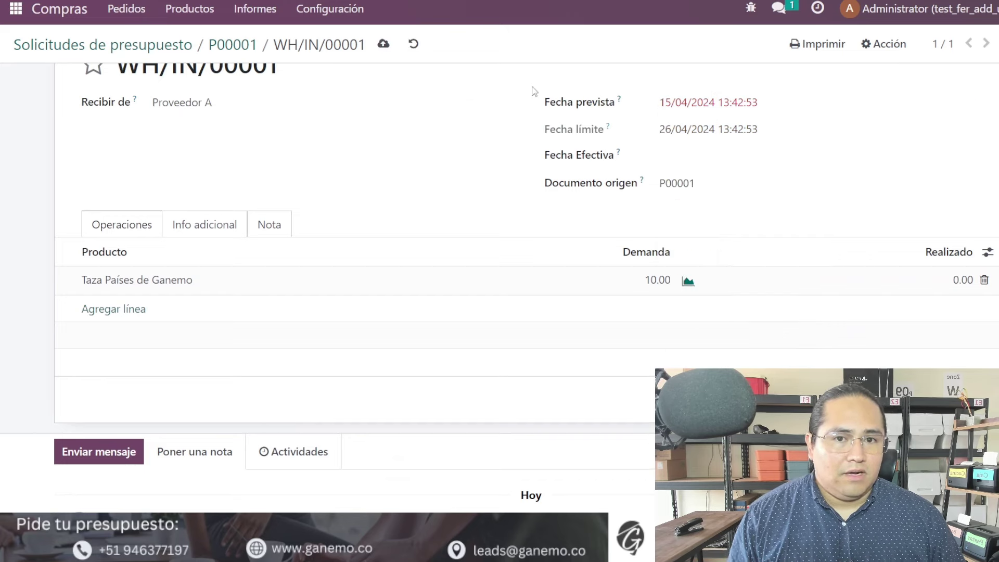
Enter 10 as the done quantity for Taza Países de Ganemo and validate the receipt
{"action": "scroll", "coordinate": [571, 206], "scroll_direction": "up", "scroll_amount": 2}
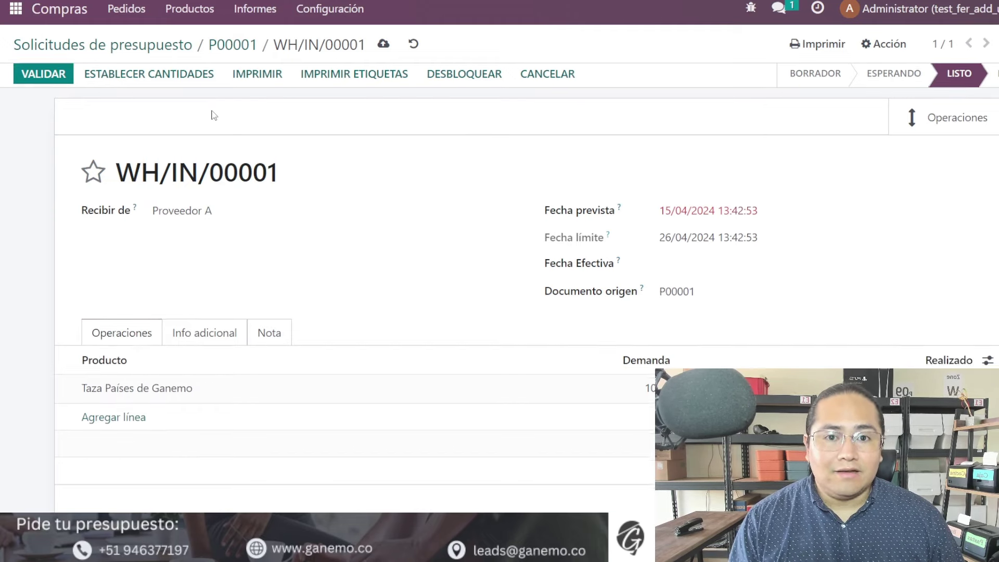
{"action": "scroll", "coordinate": [213, 111], "scroll_direction": "down", "scroll_amount": 2}
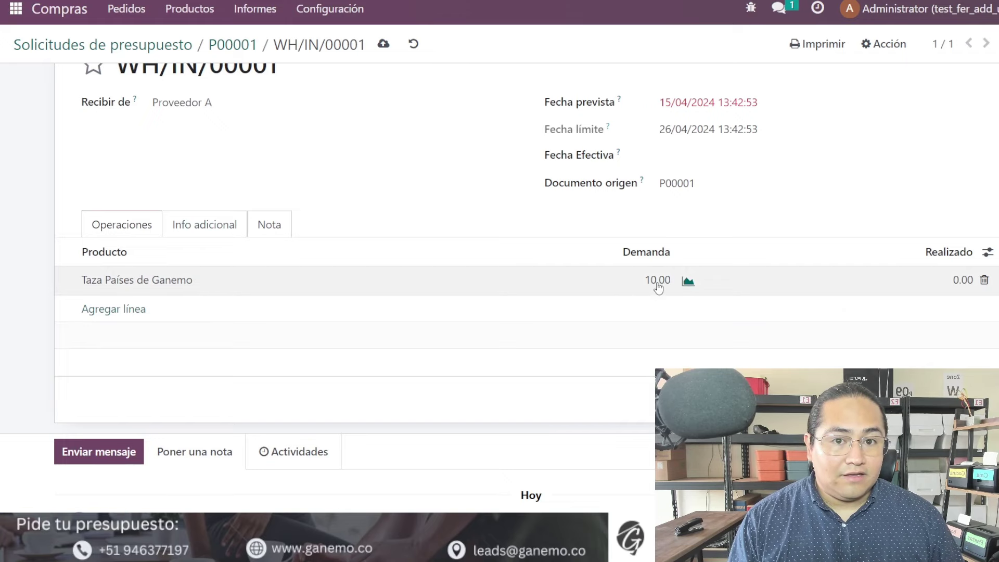
{"action": "scroll", "coordinate": [192, 205], "scroll_direction": "up", "scroll_amount": 2}
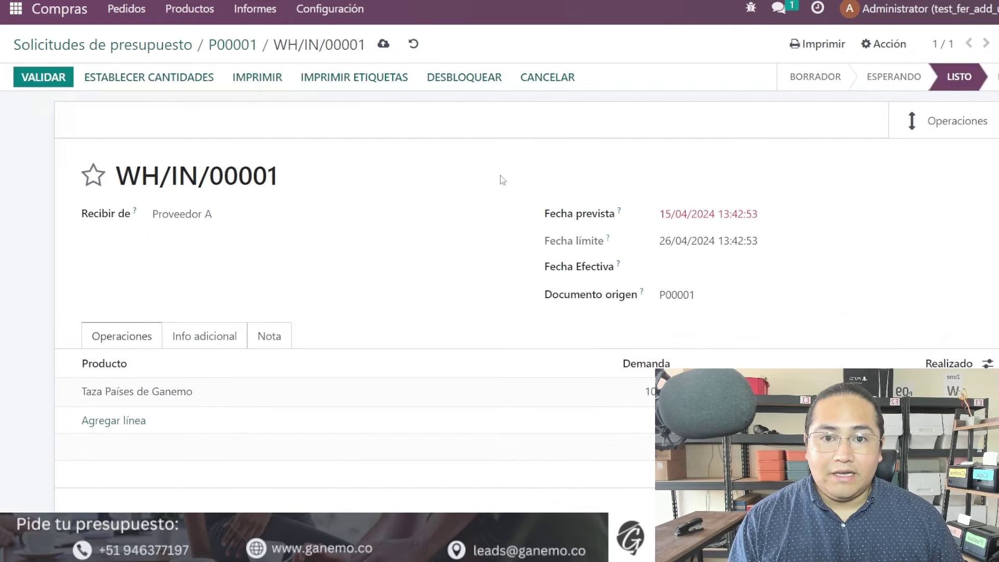
{"action": "scroll", "coordinate": [499, 180], "scroll_direction": "down", "scroll_amount": 4}
{"action": "left_click", "coordinate": [930, 179]}
{"action": "type", "text": "10"}
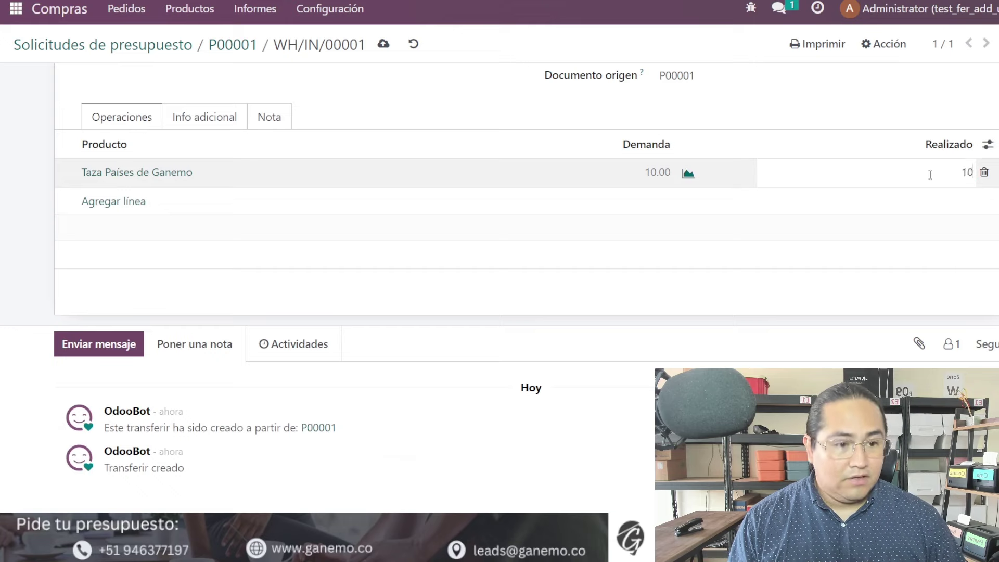
{"action": "scroll", "coordinate": [303, 171], "scroll_direction": "up", "scroll_amount": 4}
{"action": "left_click", "coordinate": [43, 77]}
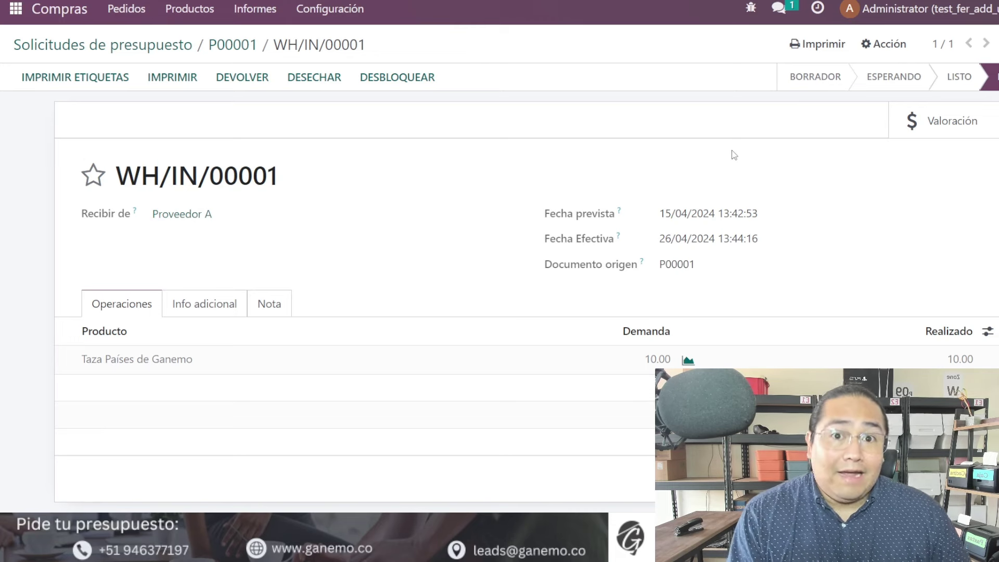
Open the stock valuation of the validated receipt to check the product's unit value
{"action": "left_click", "coordinate": [939, 130]}
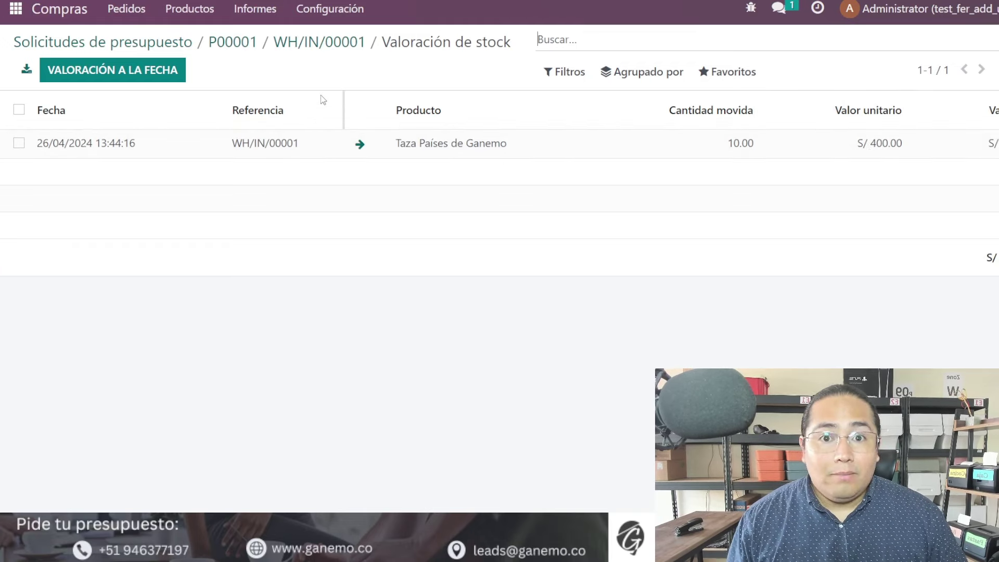
{"action": "mouse_move", "coordinate": [321, 95]}
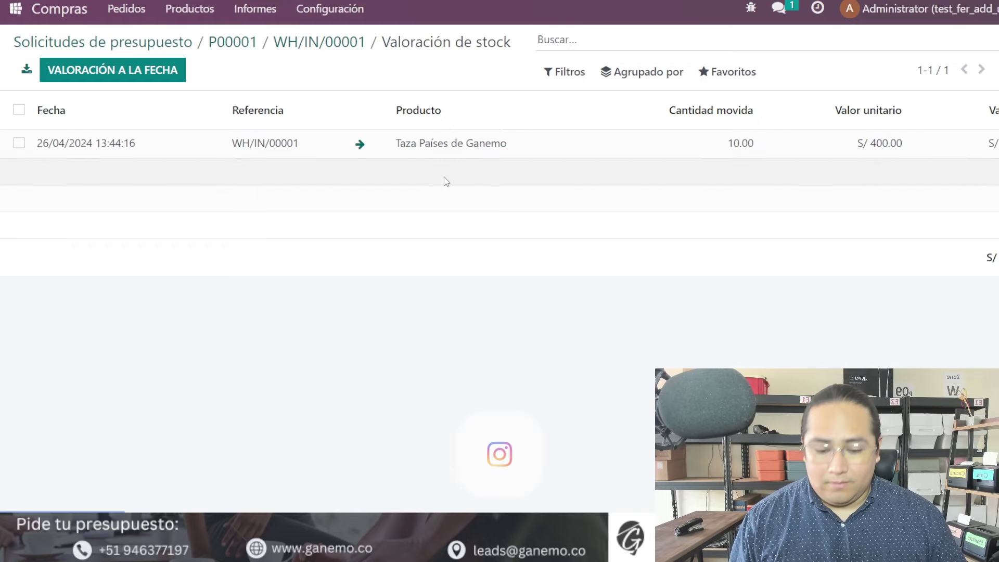
Find the currencies list by searching the menus for "moneda" and open EUR to examine its exchange rates by date
{"action": "key", "text": "ctrl+k"}
{"action": "type", "text": "/"}
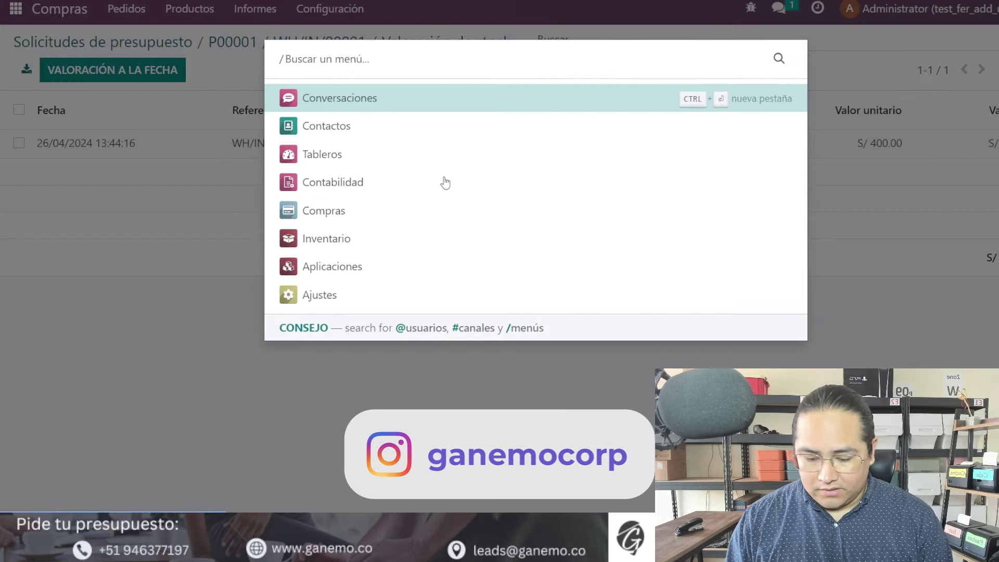
{"action": "type", "text": "moneda"}
{"action": "key", "text": "Return"}
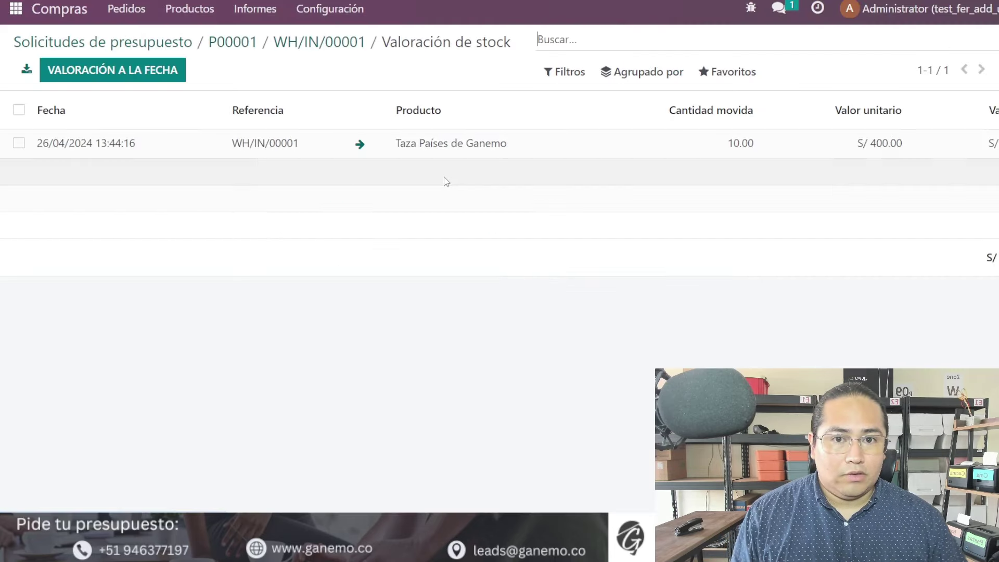
{"action": "left_click", "coordinate": [314, 141]}
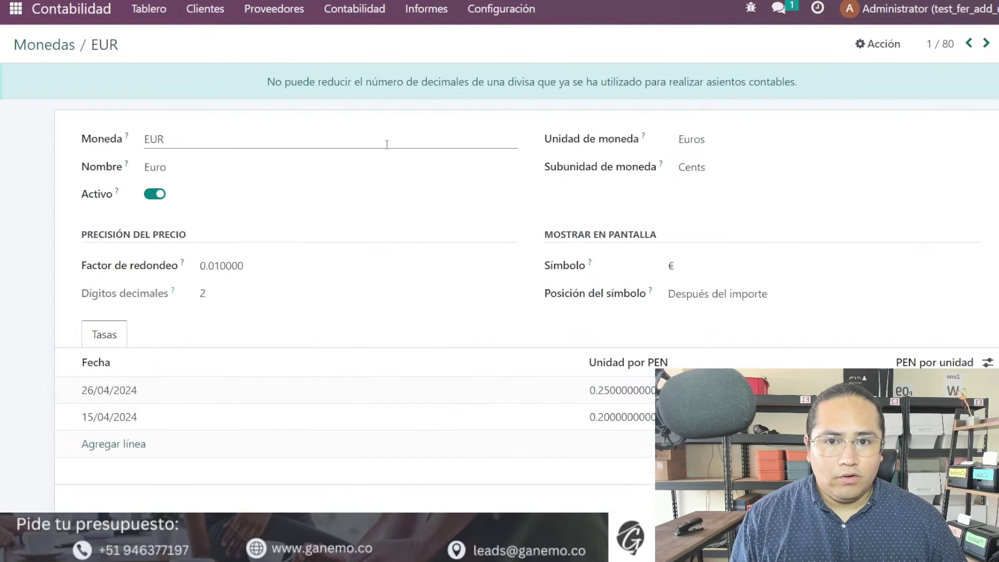
{"action": "scroll", "coordinate": [401, 156], "scroll_direction": "down", "scroll_amount": 1}
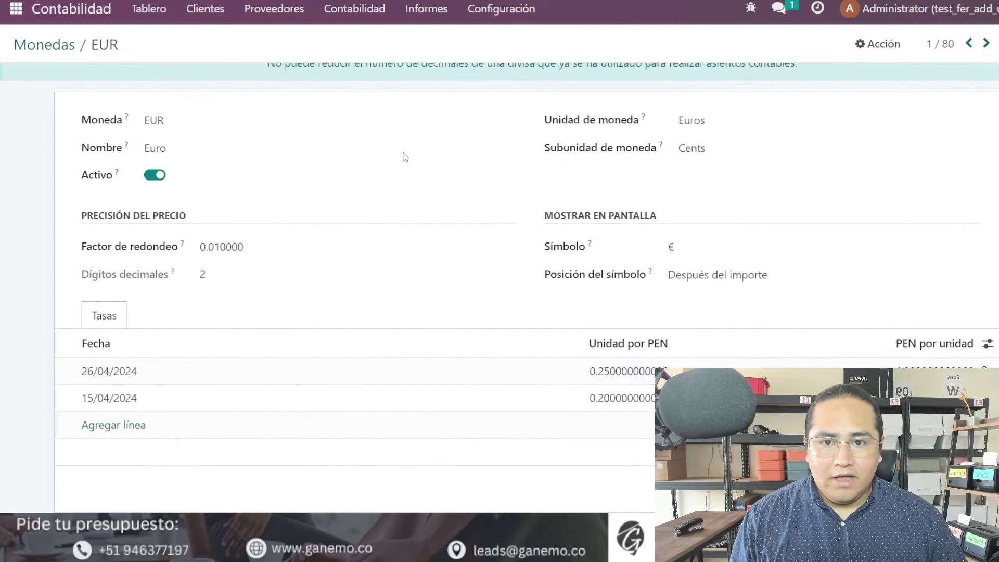
Examine the EUR exchange rates listed for 26/04/2024 and 15/04/2024
{"action": "left_click", "coordinate": [110, 377]}
{"action": "left_click", "coordinate": [43, 374]}
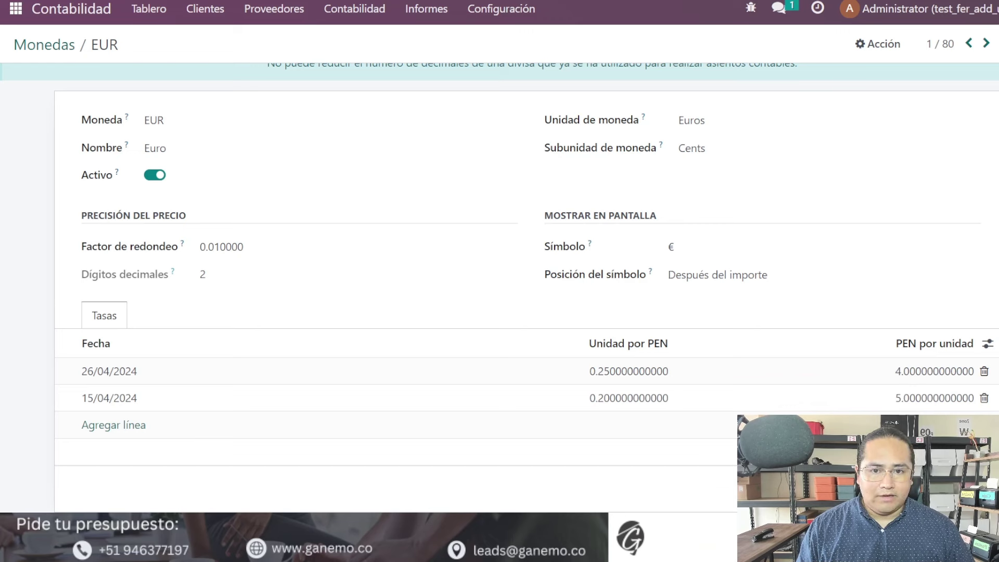
{"action": "left_click", "coordinate": [919, 368]}
{"action": "left_click", "coordinate": [815, 312]}
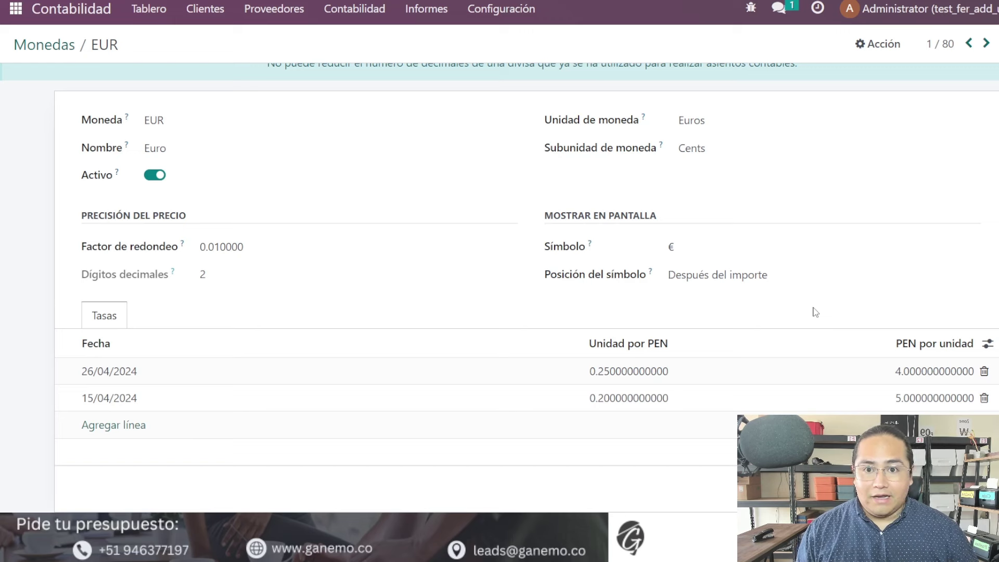
{"action": "left_click", "coordinate": [142, 374]}
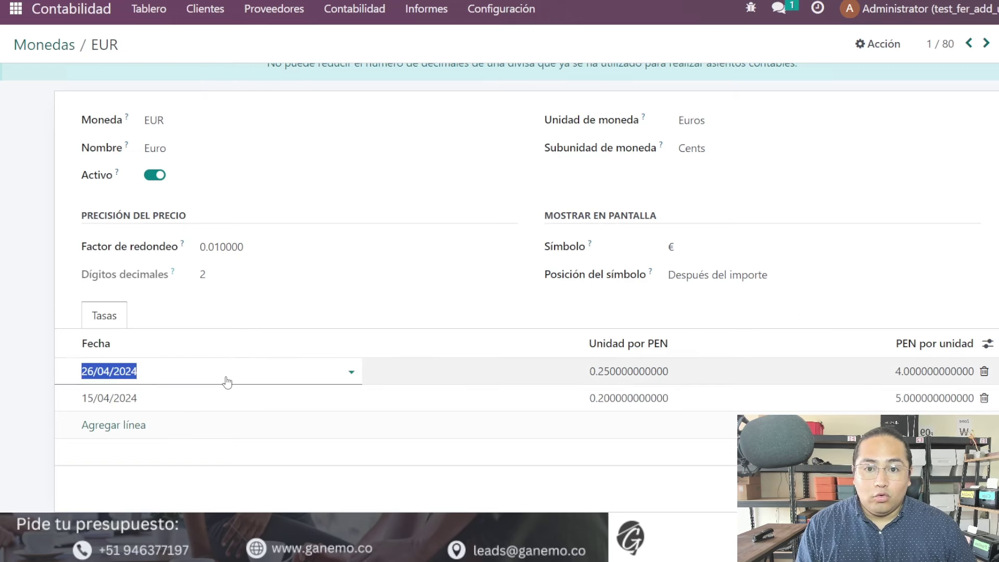
{"action": "left_click", "coordinate": [902, 371]}
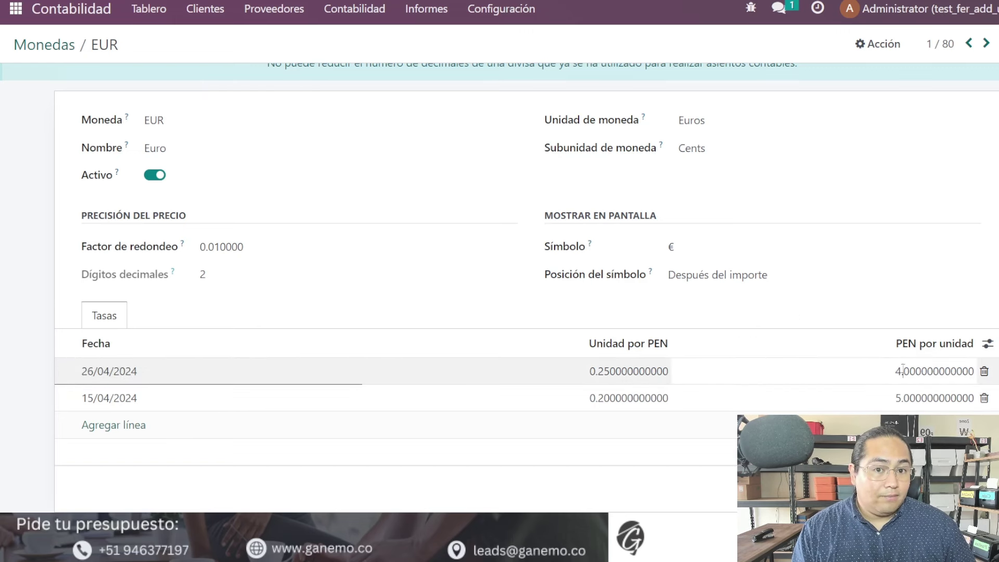
{"action": "double_click", "coordinate": [908, 372]}
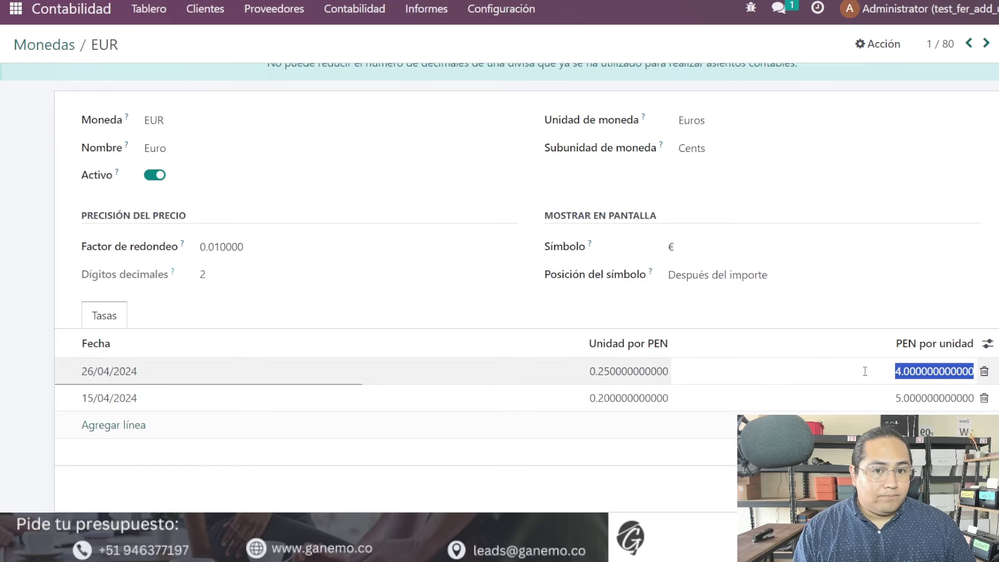
{"action": "left_click", "coordinate": [366, 302]}
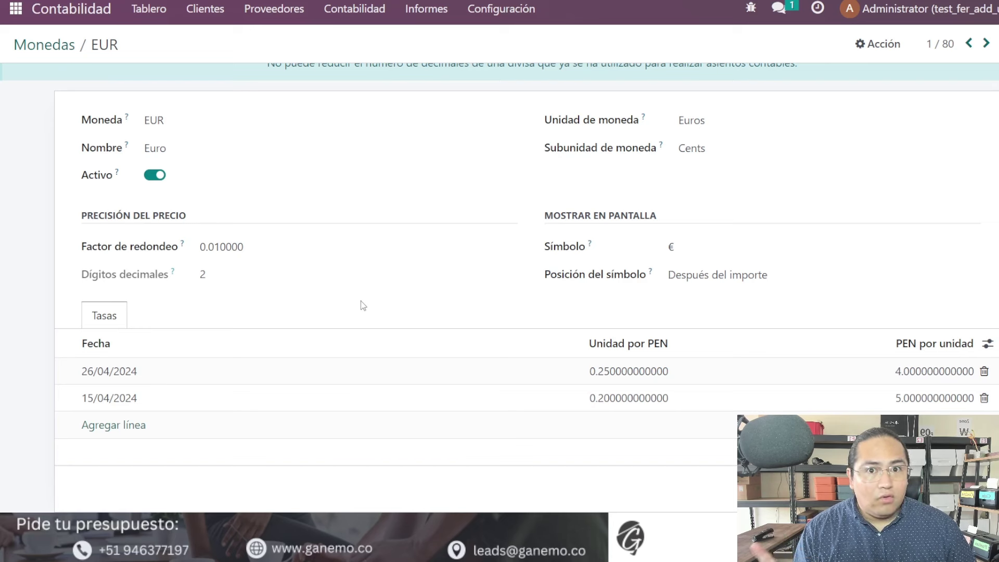
Open the applications list and check the technical name and installation status of the Account move date from stock module
{"action": "left_click", "coordinate": [15, 9]}
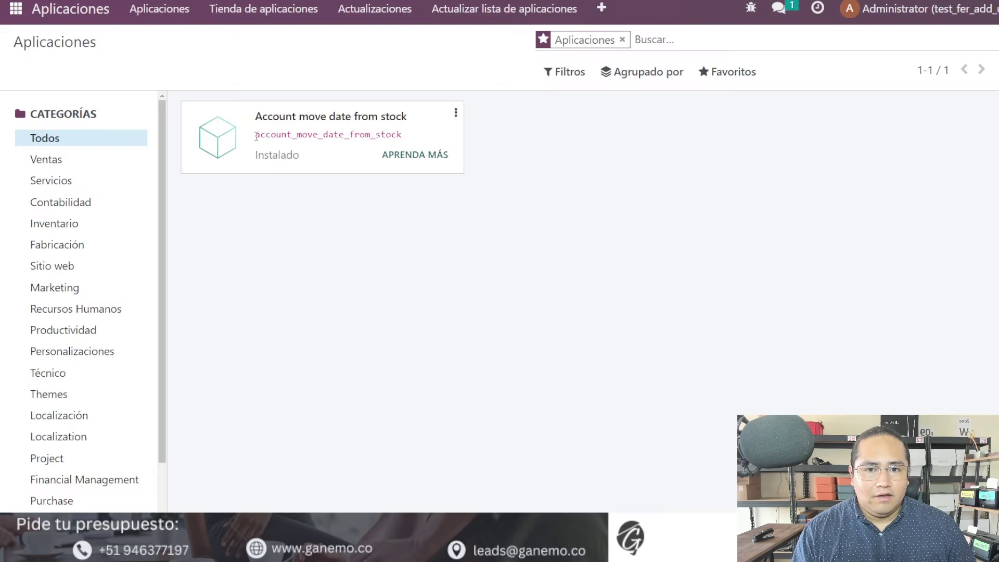
{"action": "left_click_drag", "start_coordinate": [256, 137], "coordinate": [402, 135]}
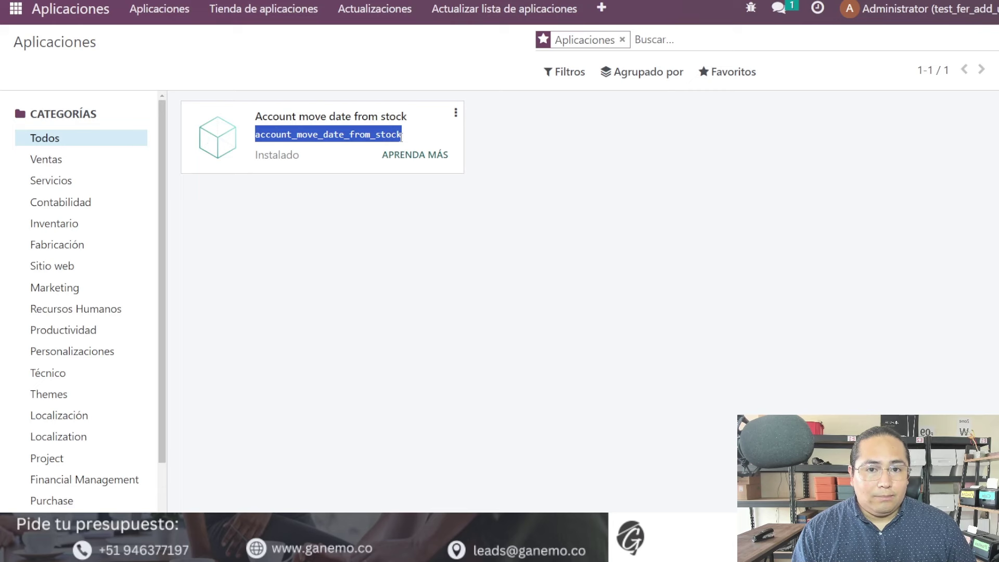
{"action": "left_click", "coordinate": [375, 136]}
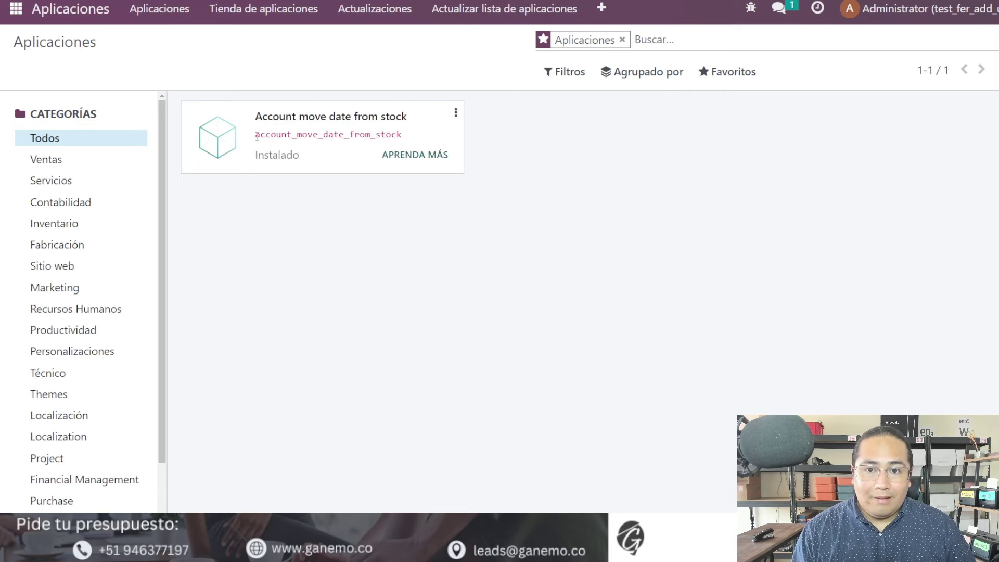
{"action": "left_click_drag", "start_coordinate": [256, 137], "coordinate": [409, 138]}
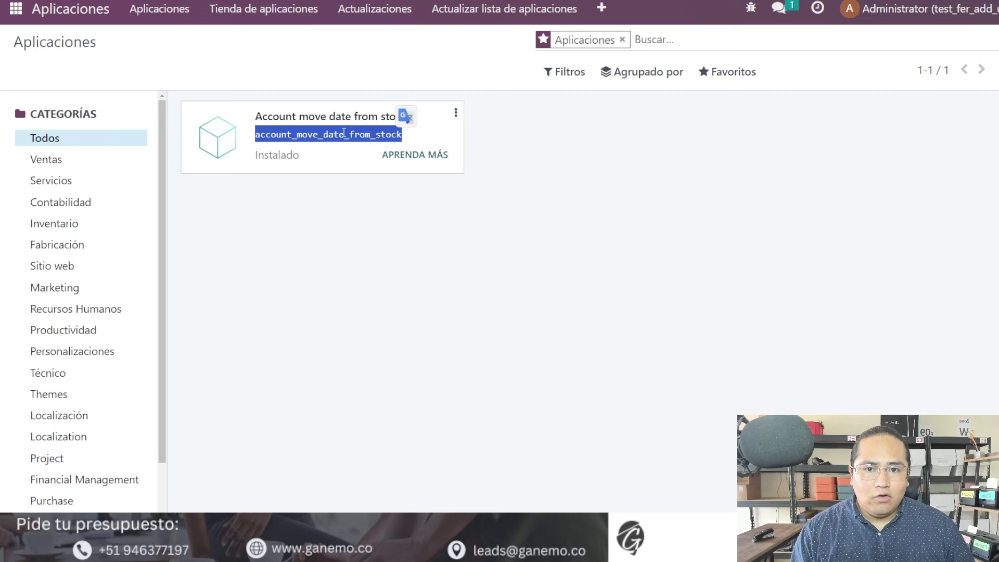
{"action": "left_click", "coordinate": [314, 133]}
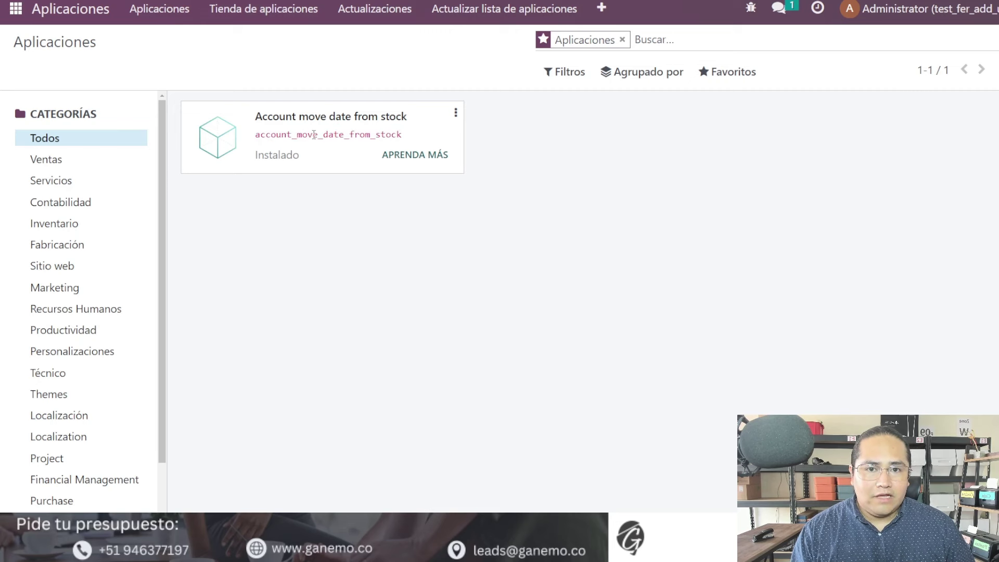
Create a new purchase quotation request for supplier Contratego SAC with EUR as its currency
{"action": "left_click", "coordinate": [14, 9]}
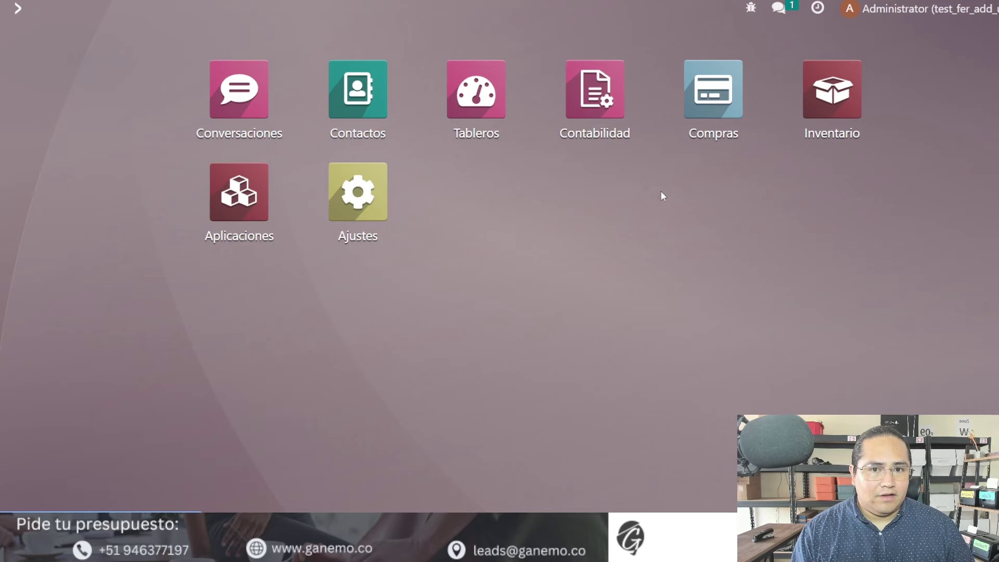
{"action": "left_click", "coordinate": [697, 134]}
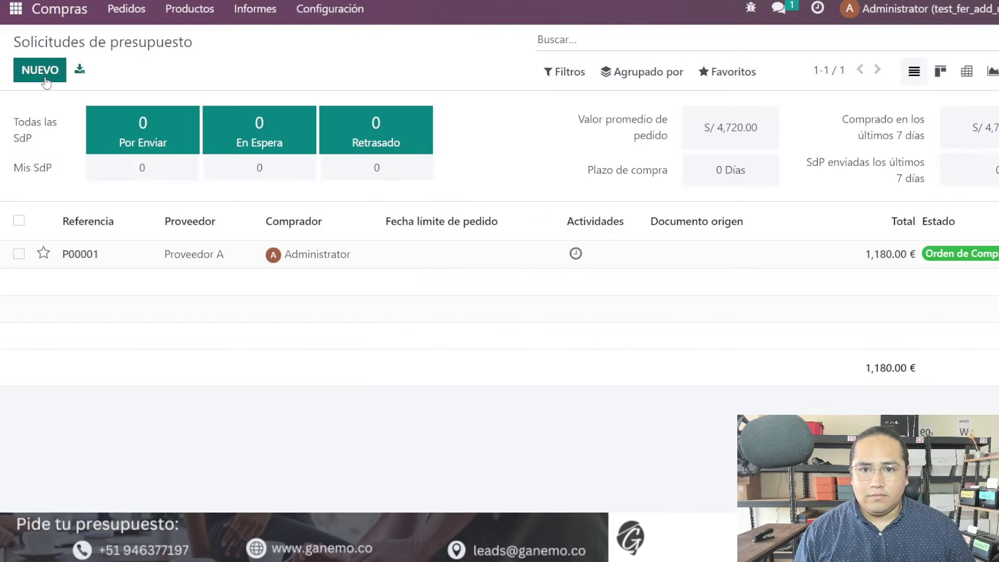
{"action": "left_click", "coordinate": [45, 81]}
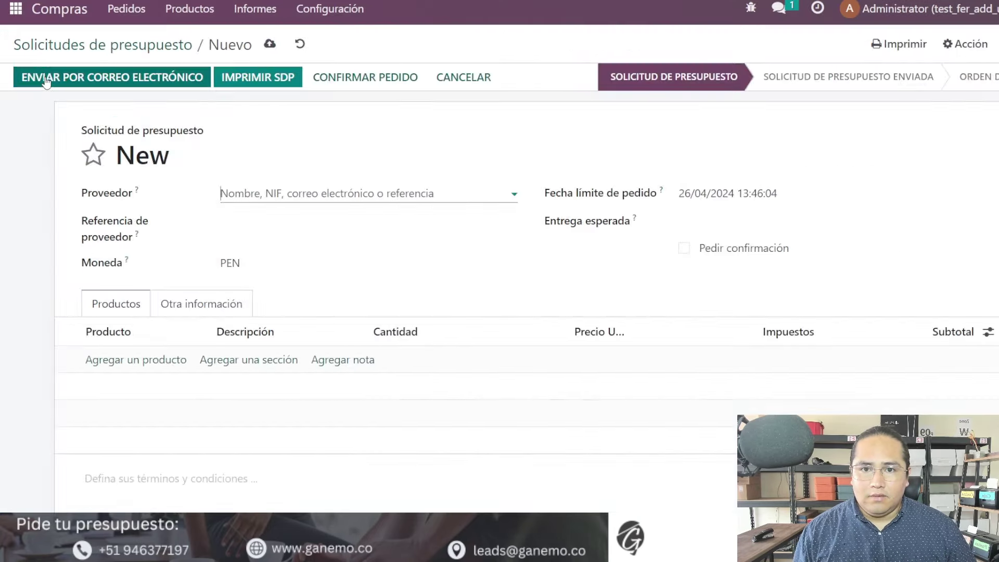
{"action": "left_click", "coordinate": [293, 197]}
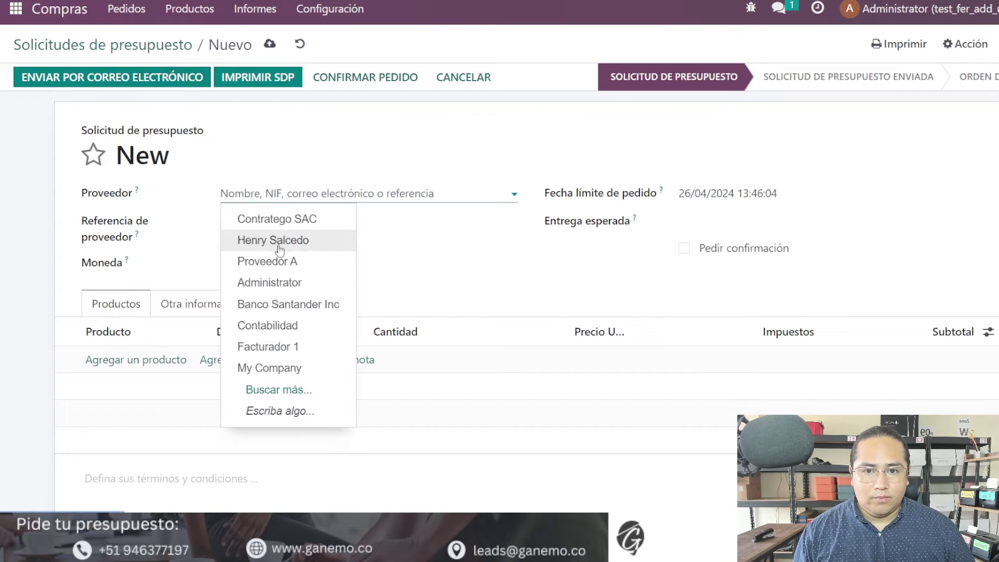
{"action": "left_click", "coordinate": [290, 219]}
{"action": "scroll", "coordinate": [472, 264], "scroll_direction": "down", "scroll_amount": 2}
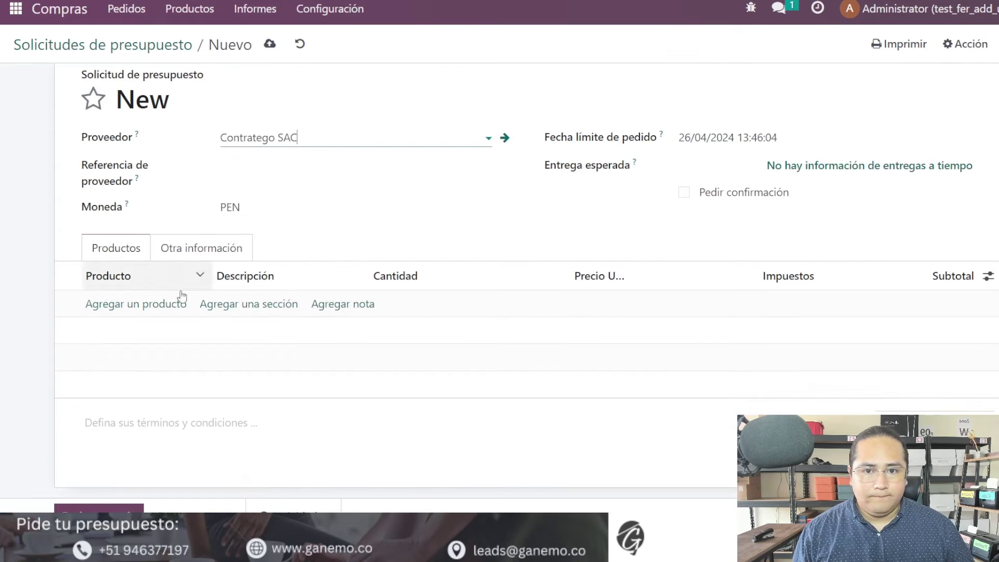
{"action": "left_click", "coordinate": [256, 209]}
{"action": "left_click", "coordinate": [252, 230]}
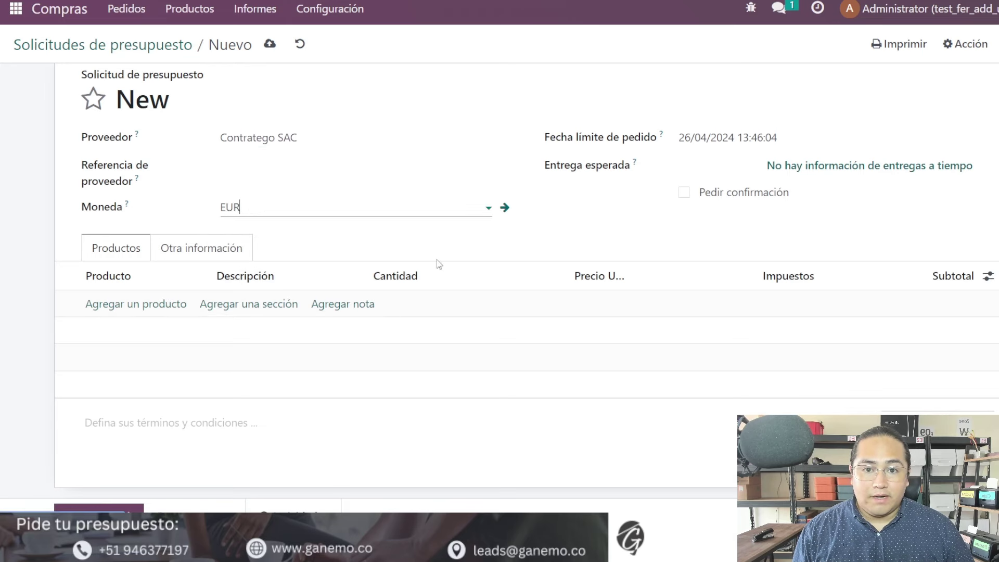
Add the product Taza Países de Ganemo to the purchase request with a quantity of 10
{"action": "scroll", "coordinate": [543, 225], "scroll_direction": "down", "scroll_amount": 3}
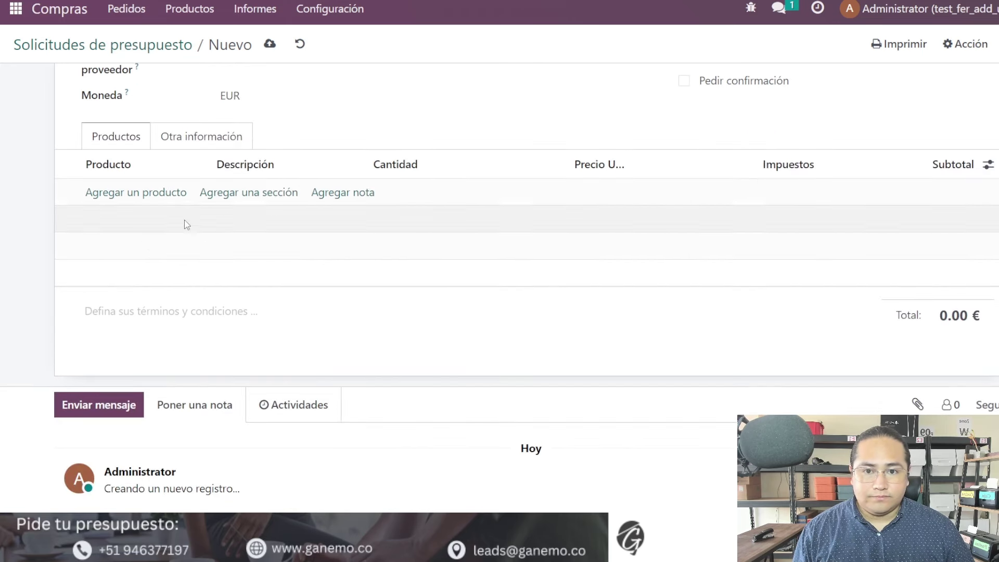
{"action": "left_click", "coordinate": [136, 193]}
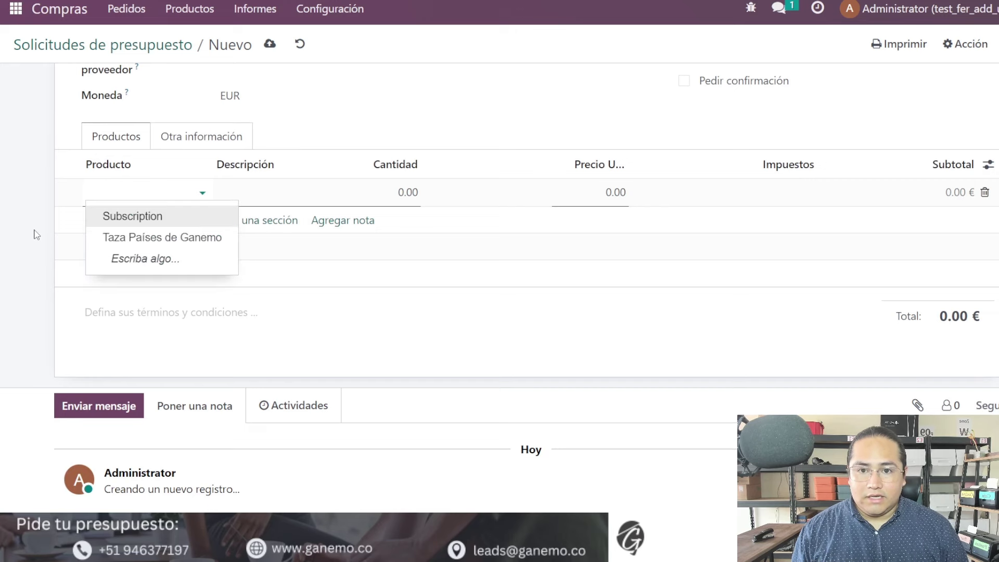
{"action": "key", "text": "Down"}
{"action": "key", "text": "Return"}
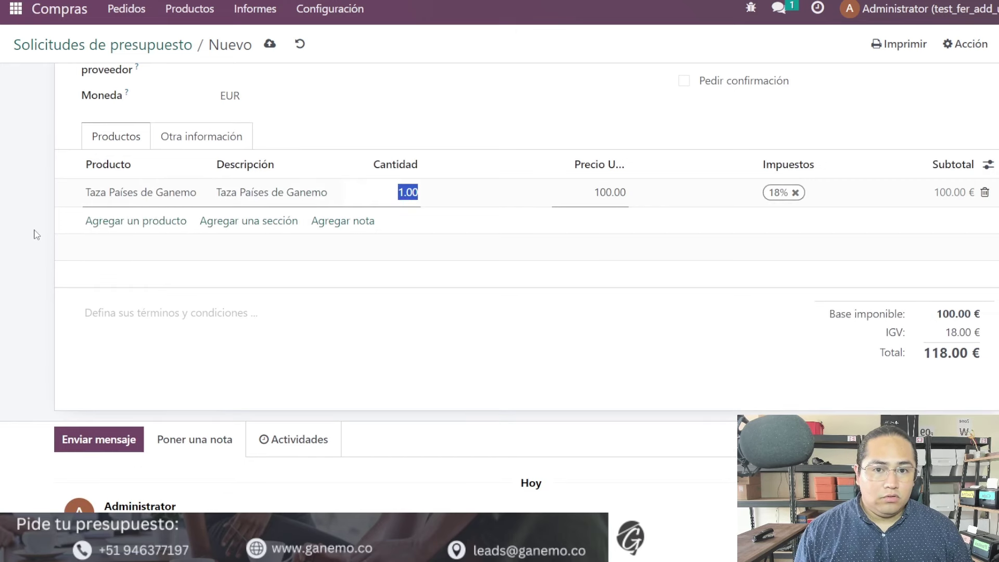
{"action": "type", "text": "10"}
{"action": "key", "text": "Tab"}
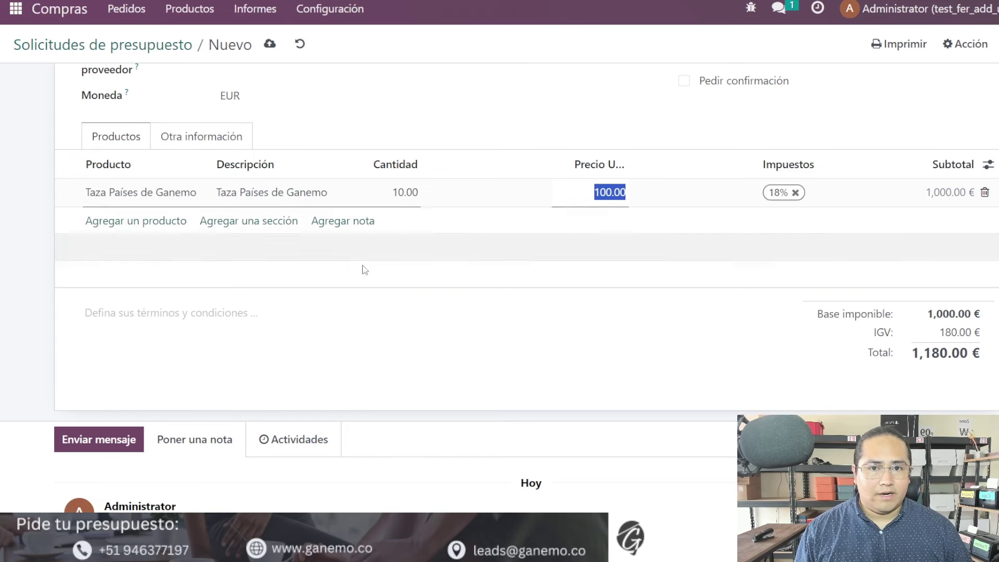
Save the purchase request, confirm it as an order and open its product receipt
{"action": "scroll", "coordinate": [363, 270], "scroll_direction": "up", "scroll_amount": 2}
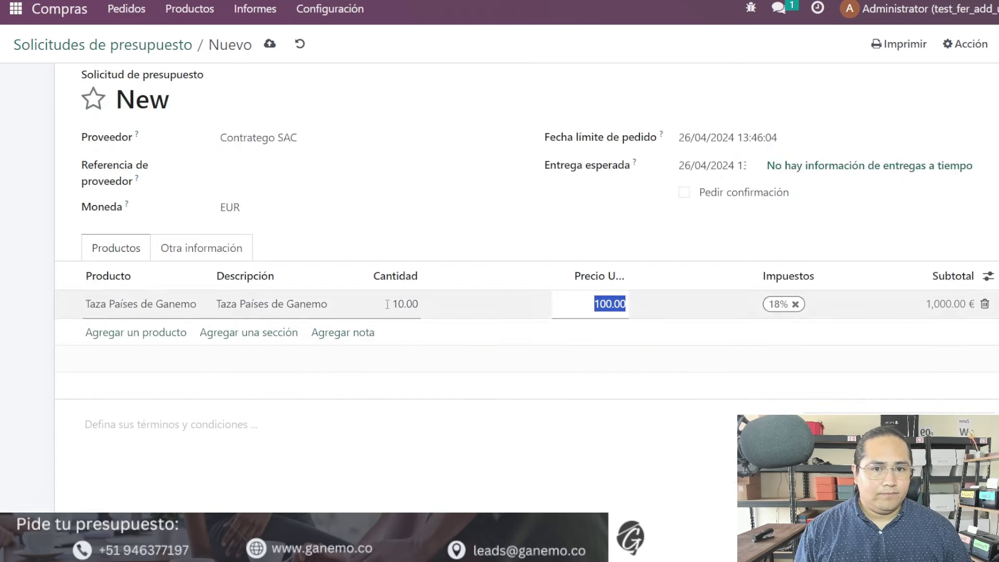
{"action": "left_click", "coordinate": [269, 43]}
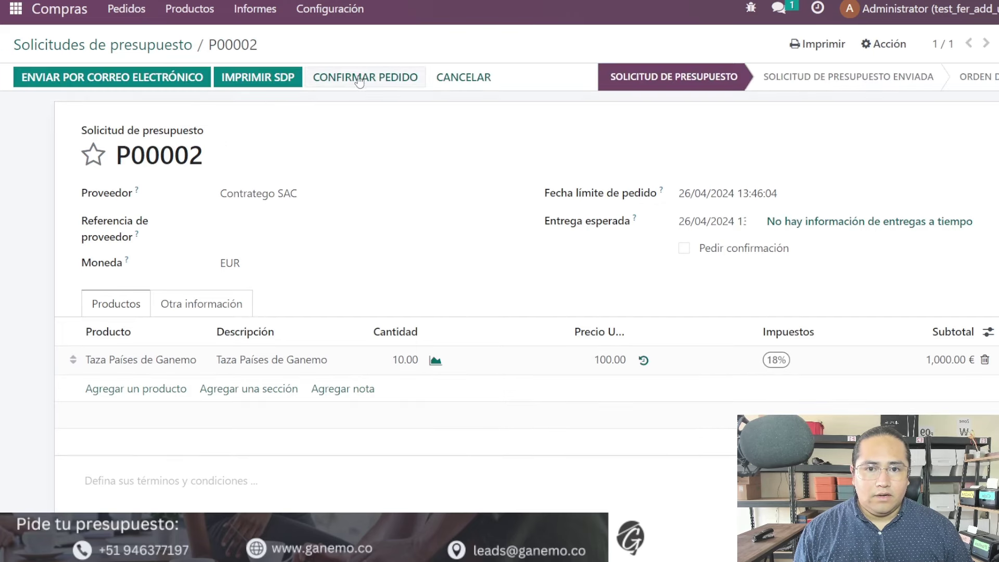
{"action": "left_click", "coordinate": [365, 75]}
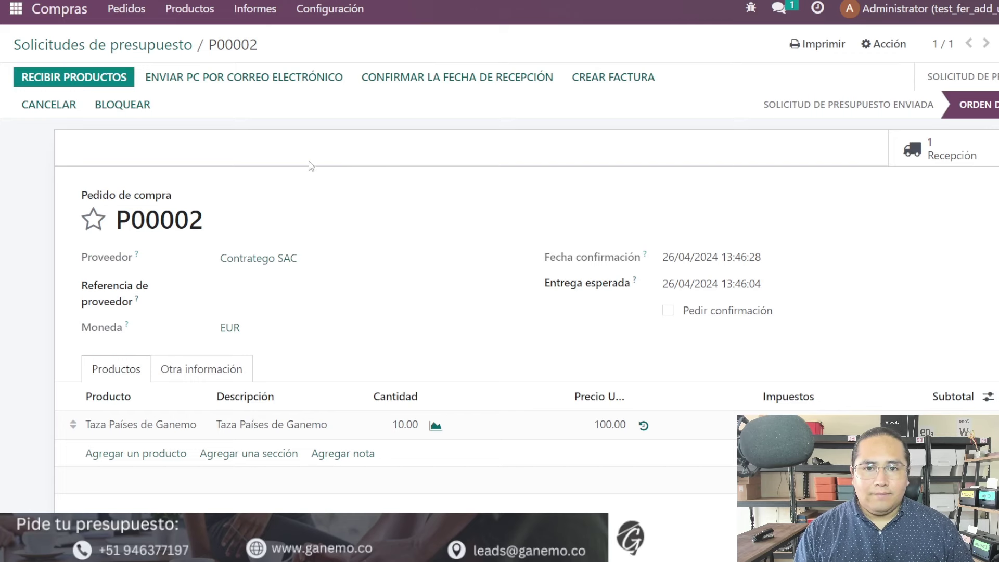
{"action": "left_click", "coordinate": [96, 83]}
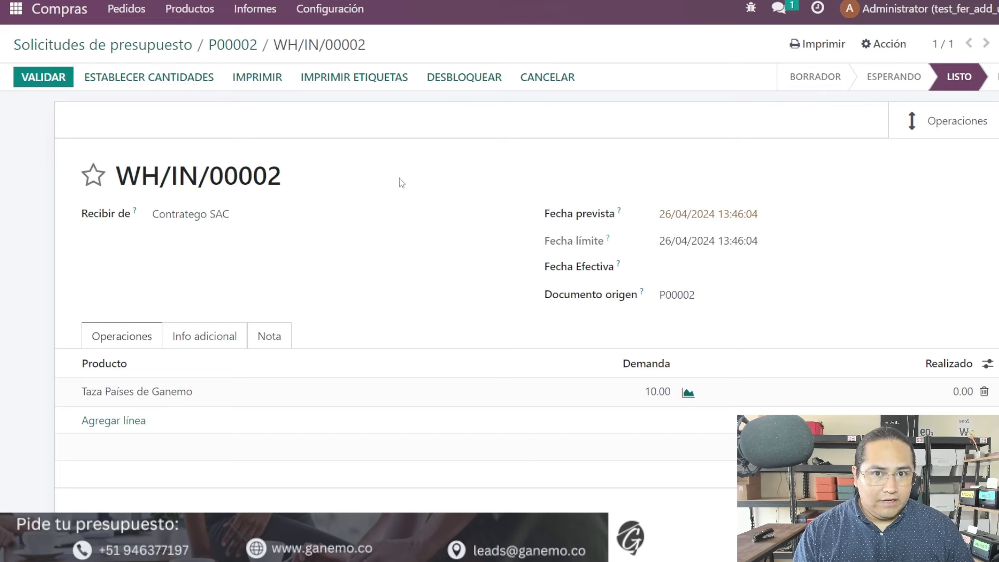
Set the receipt's effective date (Fecha Efectiva) to 15/04/2024
{"action": "scroll", "coordinate": [543, 201], "scroll_direction": "down", "scroll_amount": 1}
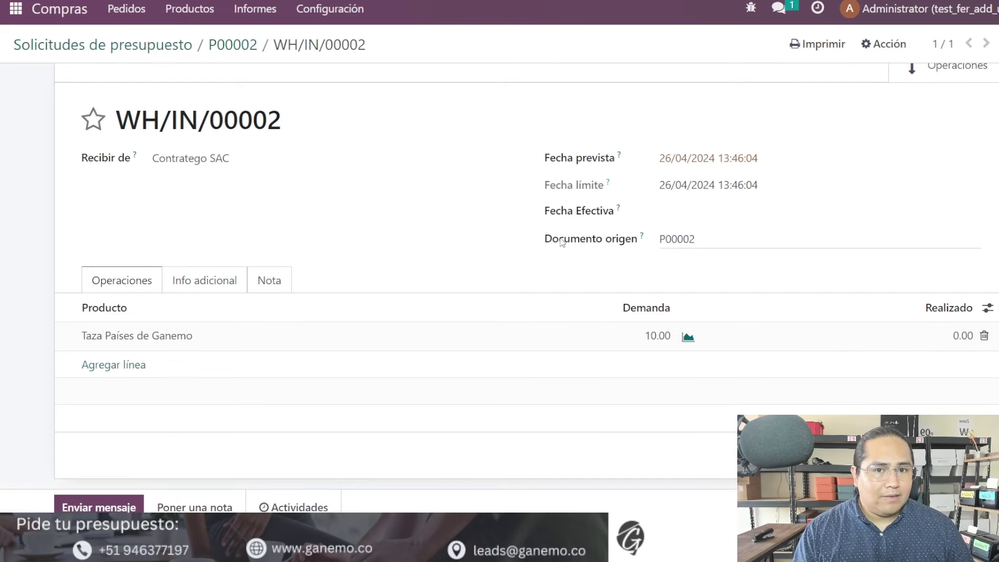
{"action": "scroll", "coordinate": [564, 245], "scroll_direction": "up", "scroll_amount": 1}
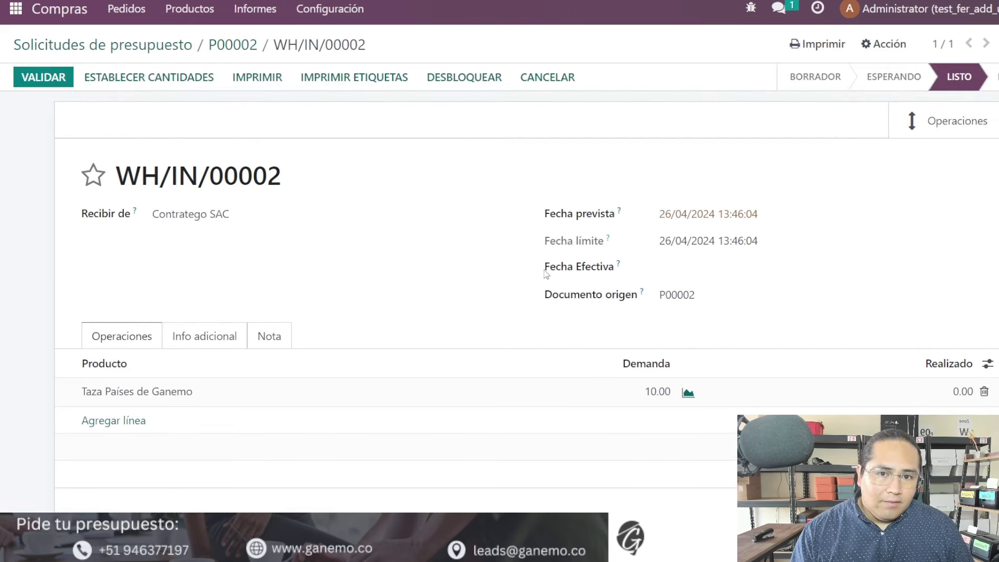
{"action": "left_click_drag", "start_coordinate": [544, 269], "coordinate": [614, 276]}
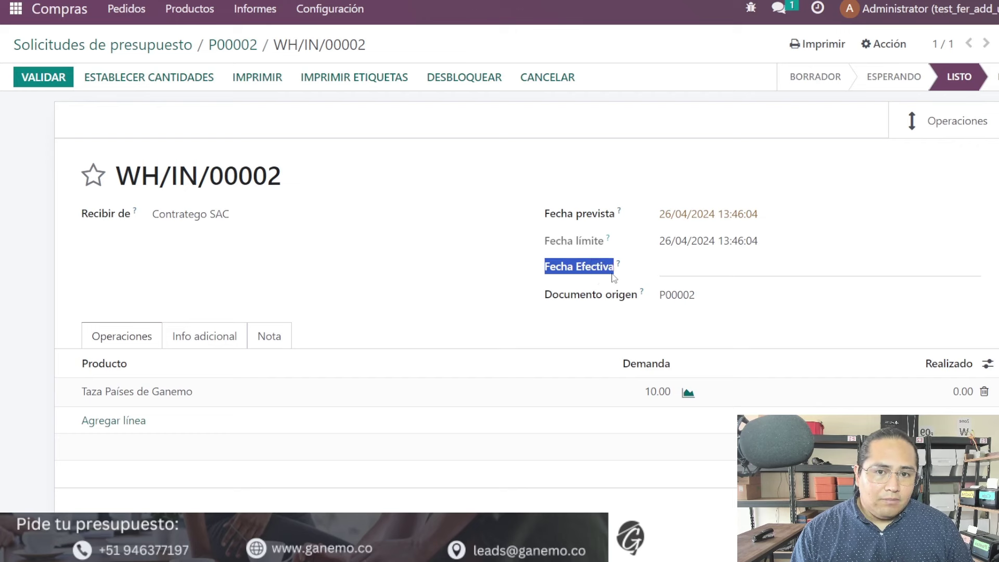
{"action": "left_click", "coordinate": [521, 281]}
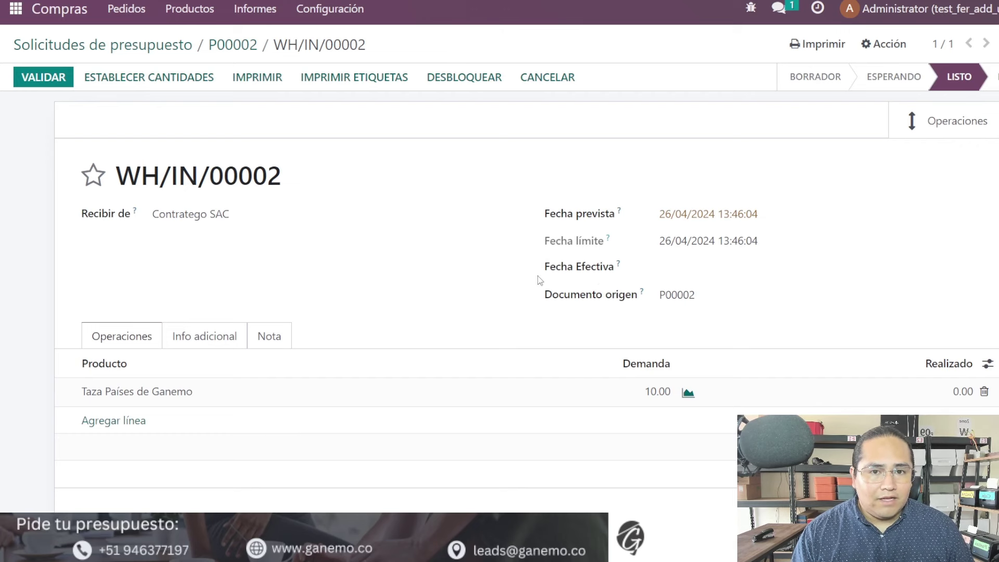
{"action": "left_click", "coordinate": [717, 269]}
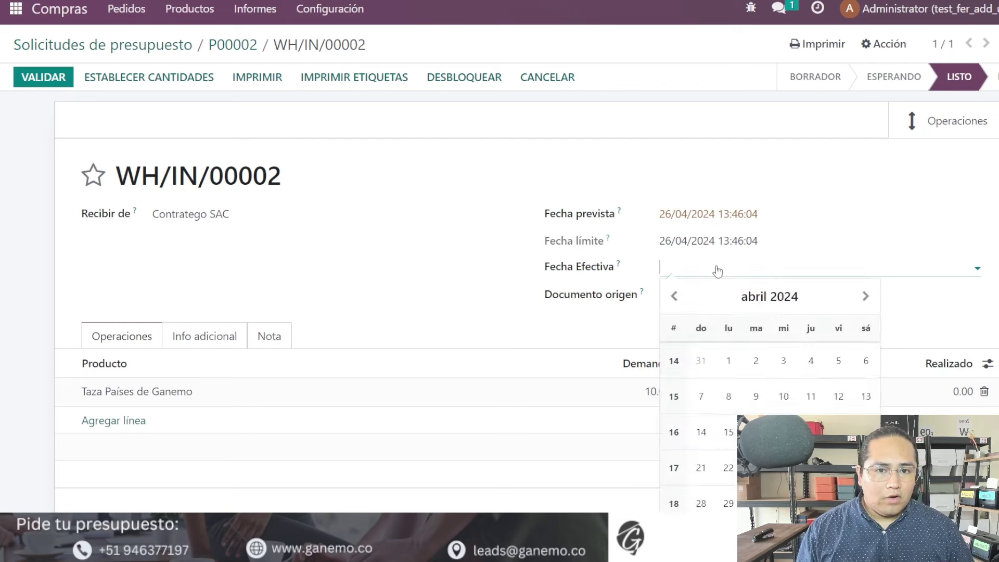
{"action": "scroll", "coordinate": [716, 269], "scroll_direction": "down", "scroll_amount": 1}
{"action": "left_click", "coordinate": [686, 218]}
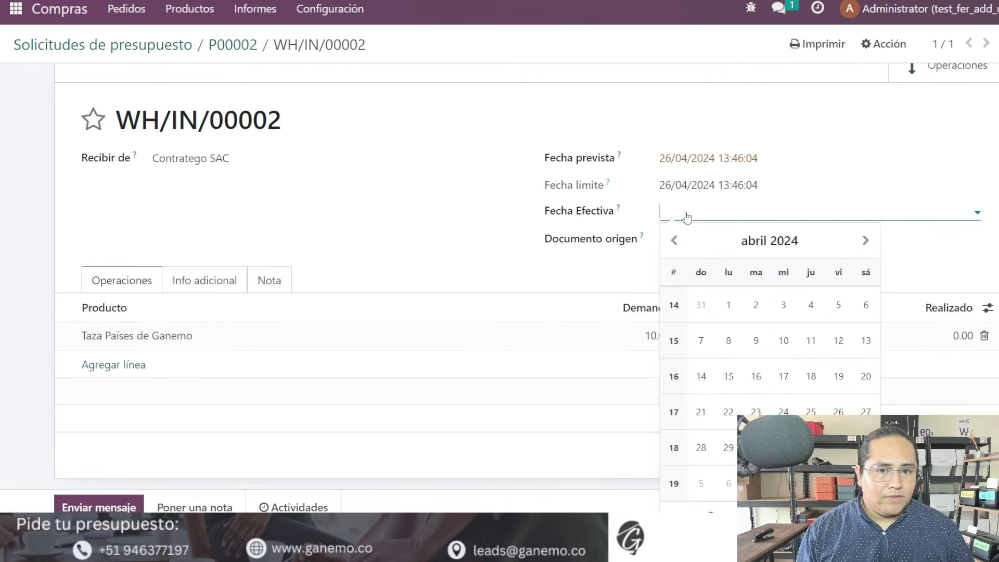
{"action": "left_click", "coordinate": [730, 385]}
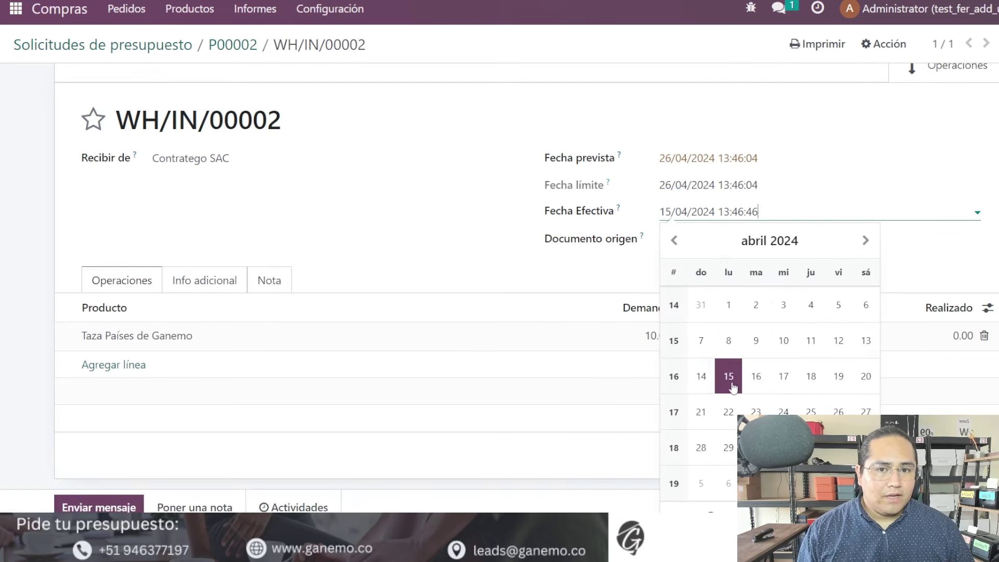
{"action": "left_click", "coordinate": [542, 220]}
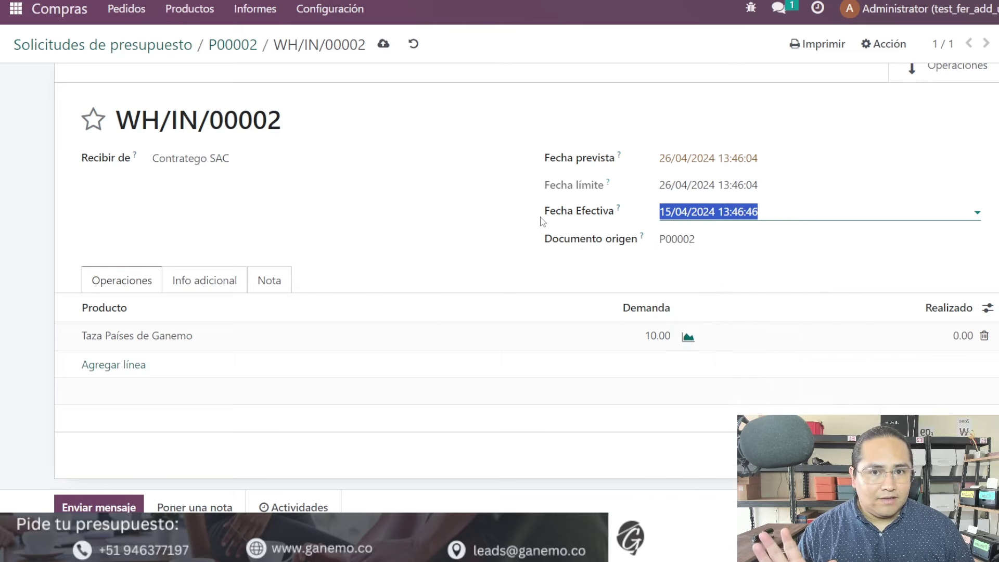
{"action": "scroll", "coordinate": [541, 223], "scroll_direction": "up", "scroll_amount": 1}
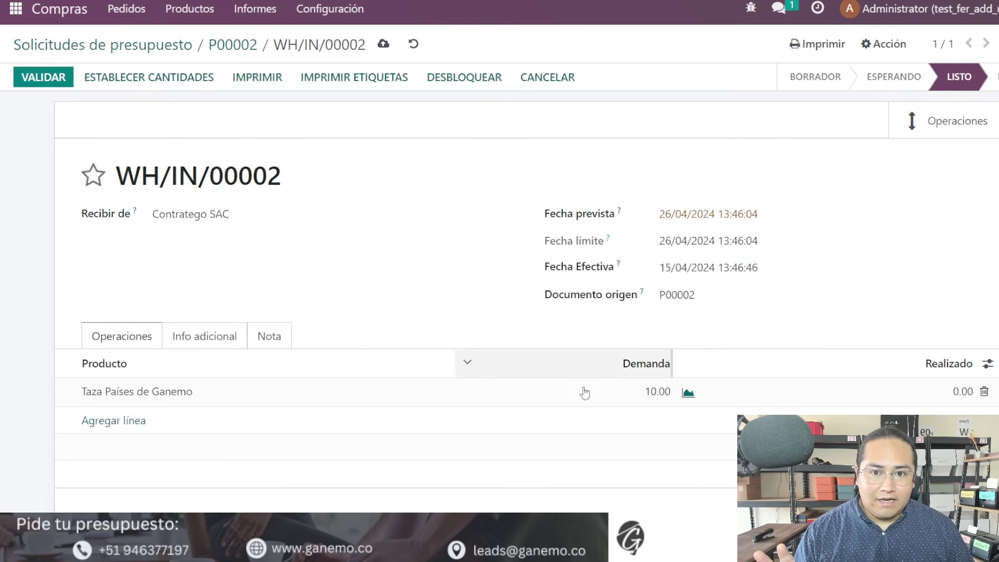
{"action": "left_click_drag", "start_coordinate": [331, 125], "coordinate": [622, 424]}
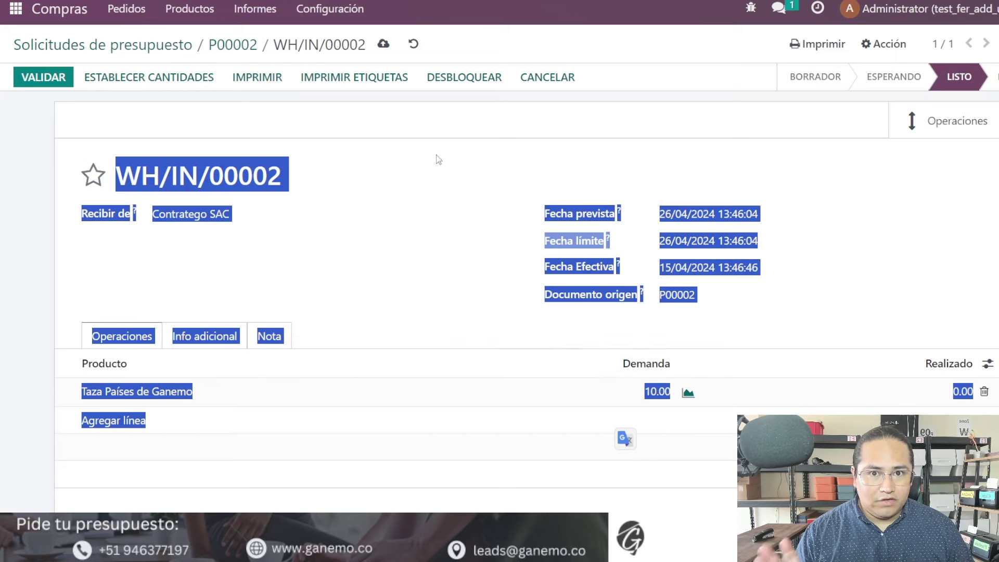
{"action": "left_click", "coordinate": [430, 128]}
{"action": "left_click_drag", "start_coordinate": [540, 265], "coordinate": [615, 272]}
{"action": "left_click", "coordinate": [472, 128]}
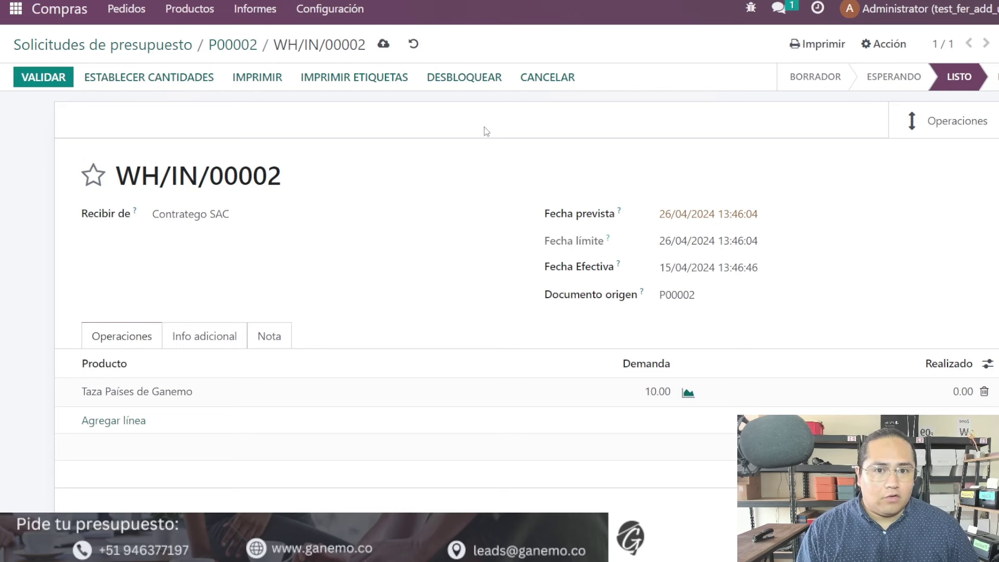
{"action": "left_click_drag", "start_coordinate": [542, 272], "coordinate": [610, 280]}
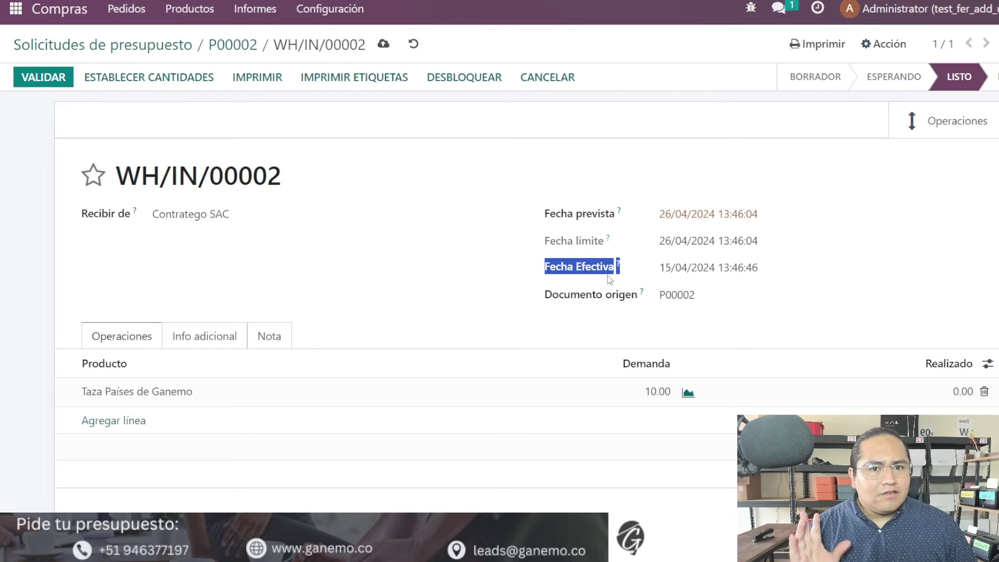
{"action": "left_click", "coordinate": [536, 266]}
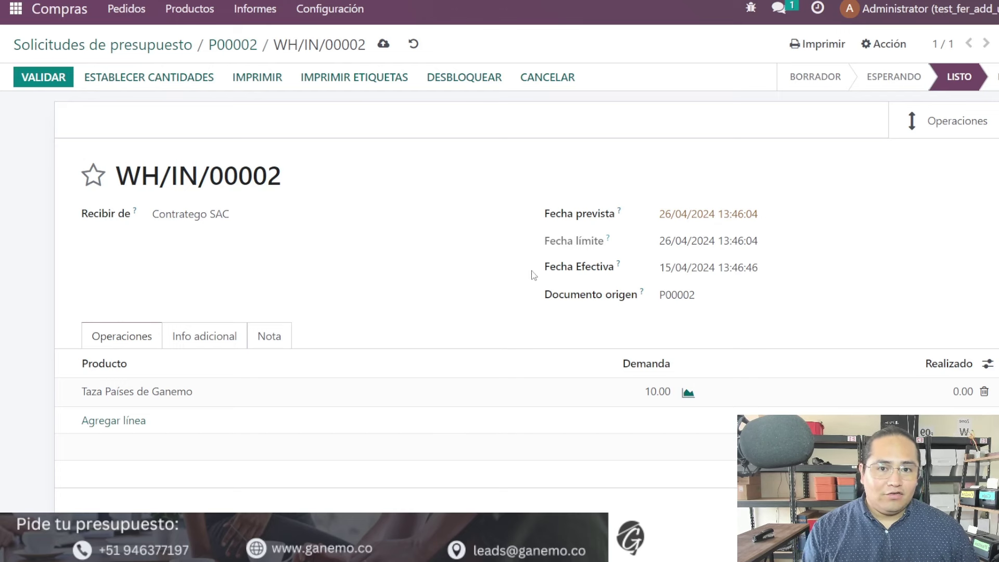
{"action": "left_click_drag", "start_coordinate": [536, 270], "coordinate": [610, 274]}
{"action": "left_click", "coordinate": [525, 289]}
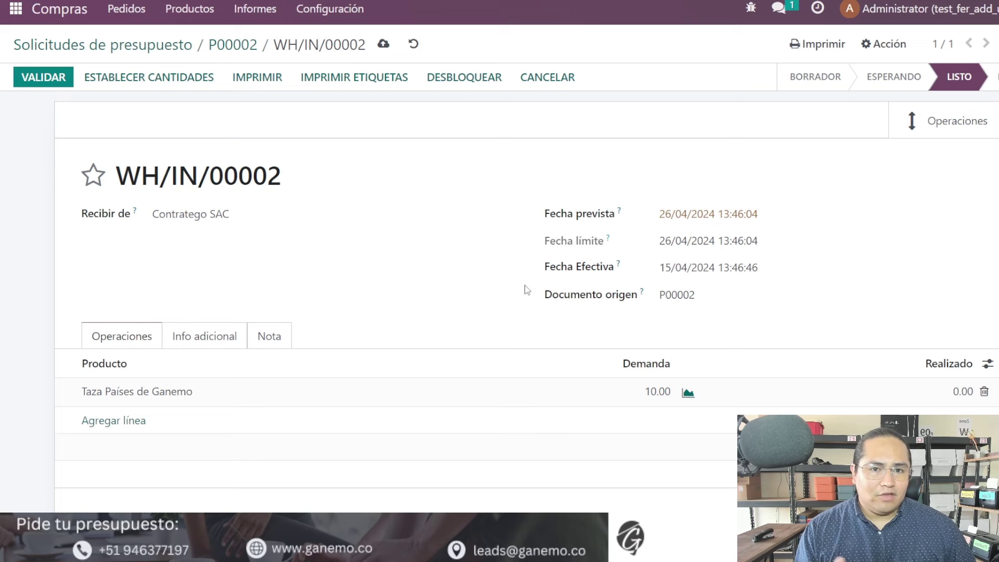
{"action": "left_click_drag", "start_coordinate": [535, 273], "coordinate": [614, 271]}
{"action": "left_click", "coordinate": [501, 281]}
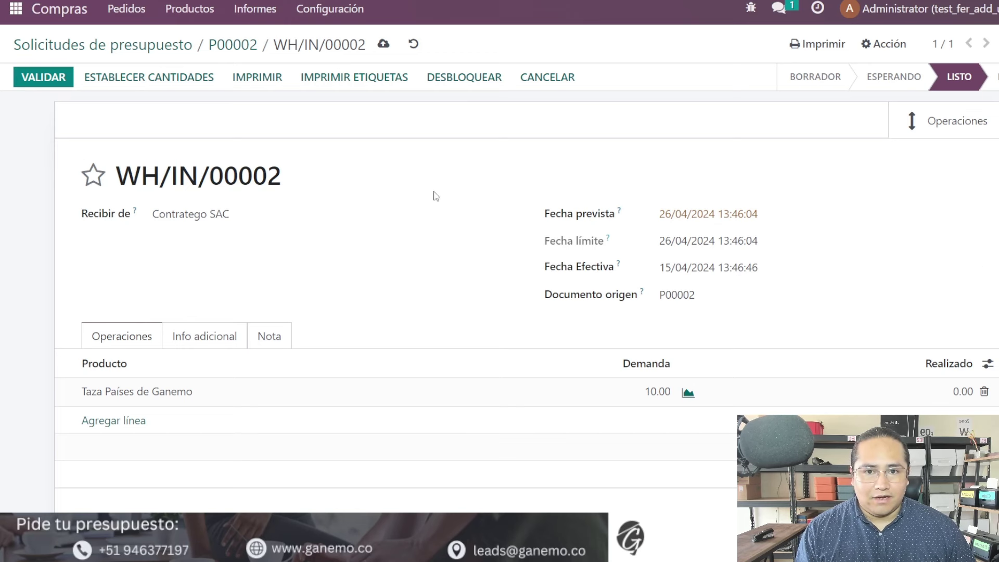
Save the receipt, set the done quantity (Realizado) of Taza Países de Ganemo to 10 and validate the receipt
{"action": "left_click", "coordinate": [383, 44]}
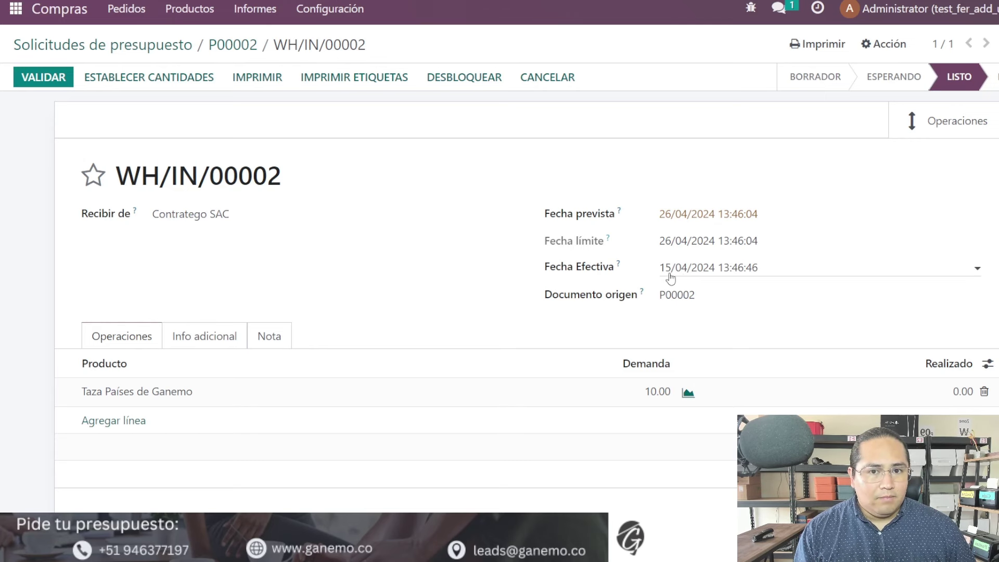
{"action": "scroll", "coordinate": [676, 291], "scroll_direction": "down", "scroll_amount": 1}
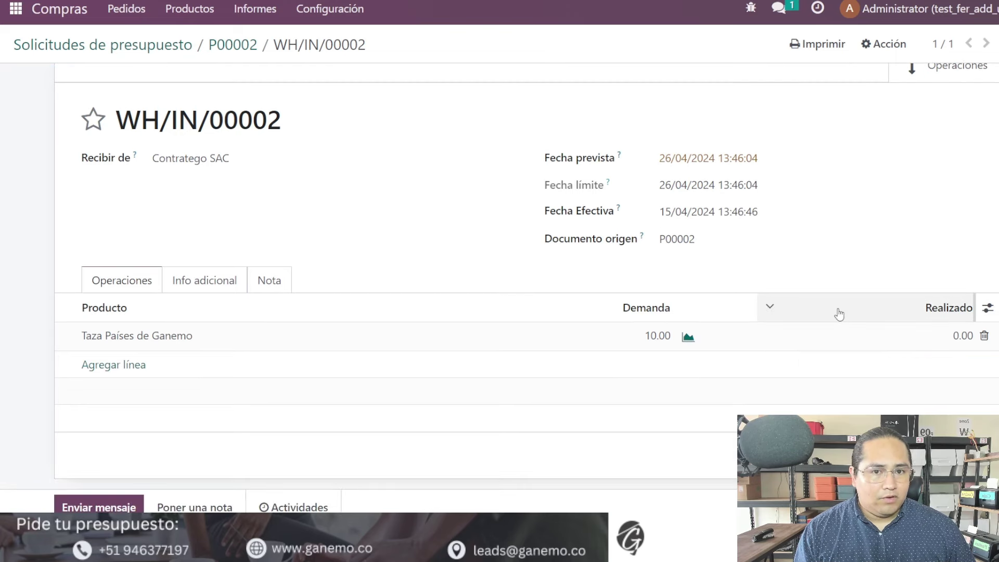
{"action": "left_click", "coordinate": [914, 333]}
{"action": "type", "text": "10"}
{"action": "left_click", "coordinate": [457, 202]}
{"action": "scroll", "coordinate": [457, 202], "scroll_direction": "up", "scroll_amount": 1}
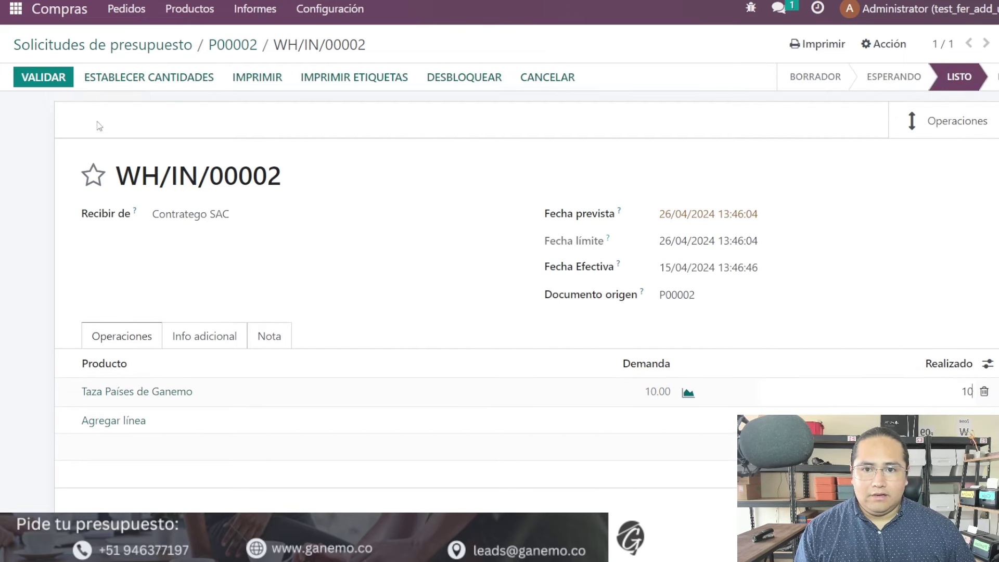
{"action": "left_click", "coordinate": [51, 81]}
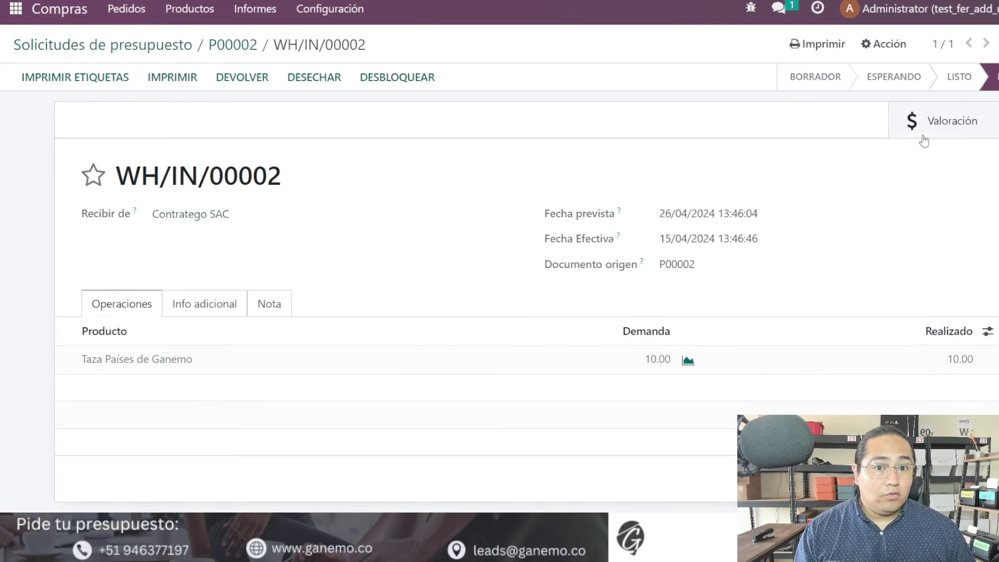
Open the receipt's stock valuation and its Taza Países de Ganemo layer, and check the accounting date (Fecha contable)
{"action": "left_click", "coordinate": [944, 124]}
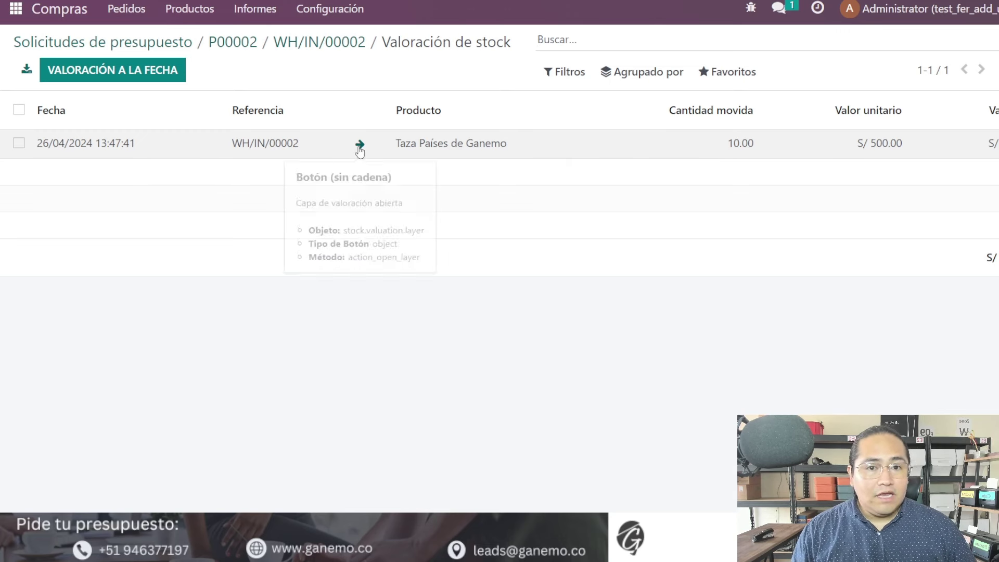
{"action": "left_click", "coordinate": [359, 144]}
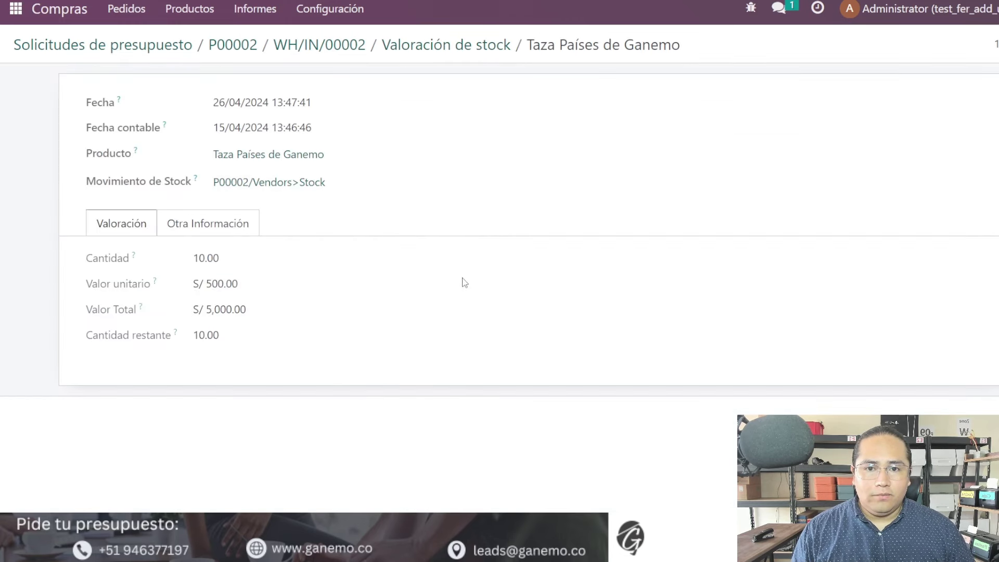
{"action": "left_click_drag", "start_coordinate": [538, 46], "coordinate": [640, 62]}
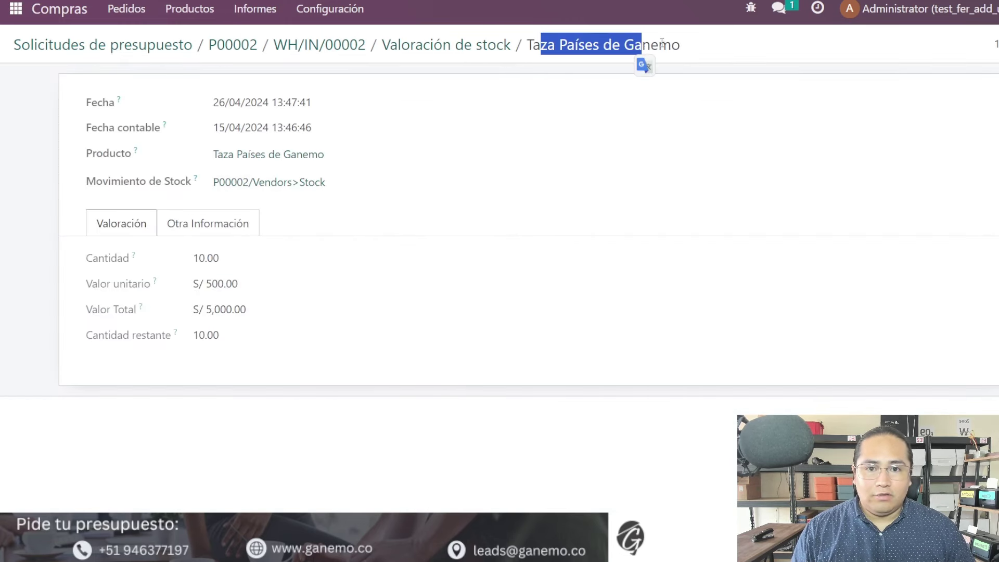
{"action": "left_click", "coordinate": [640, 63]}
{"action": "left_click_drag", "start_coordinate": [87, 128], "coordinate": [321, 133]}
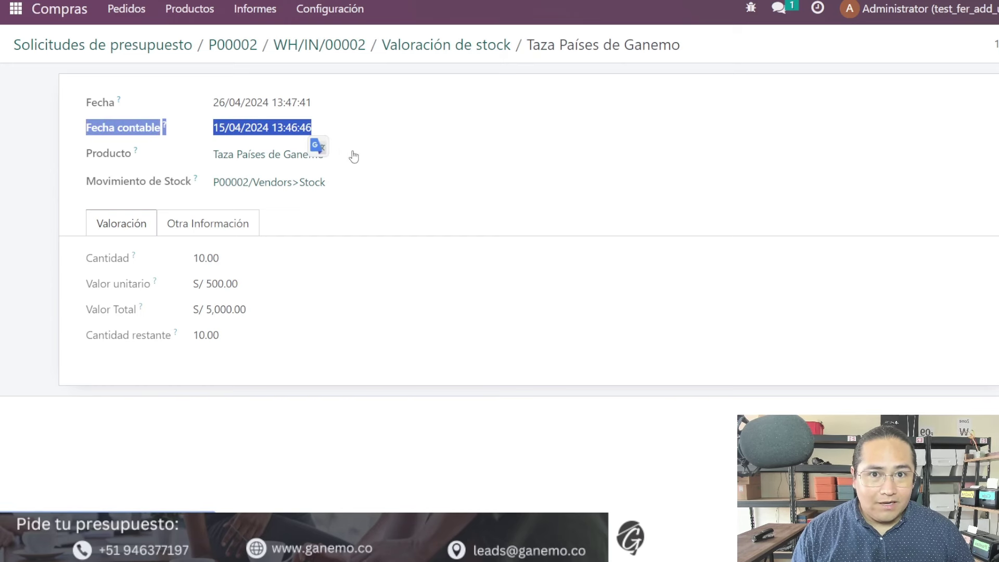
{"action": "left_click", "coordinate": [36, 198]}
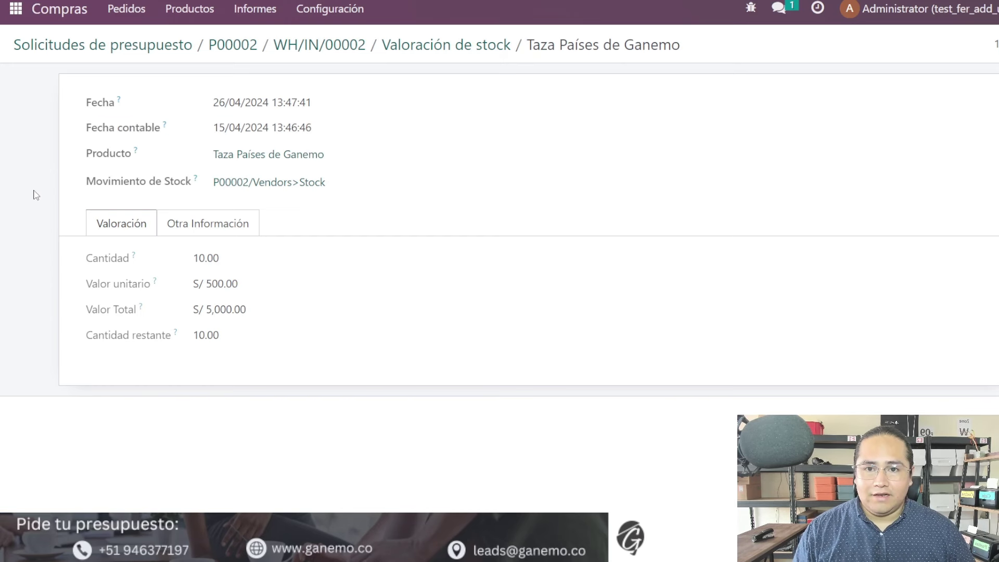
Inspect the accounting date and number of the journal entry linked to the valuation layer, and return to the receipt's valuation list
{"action": "left_click", "coordinate": [219, 224]}
{"action": "left_click_drag", "start_coordinate": [108, 287], "coordinate": [257, 286]}
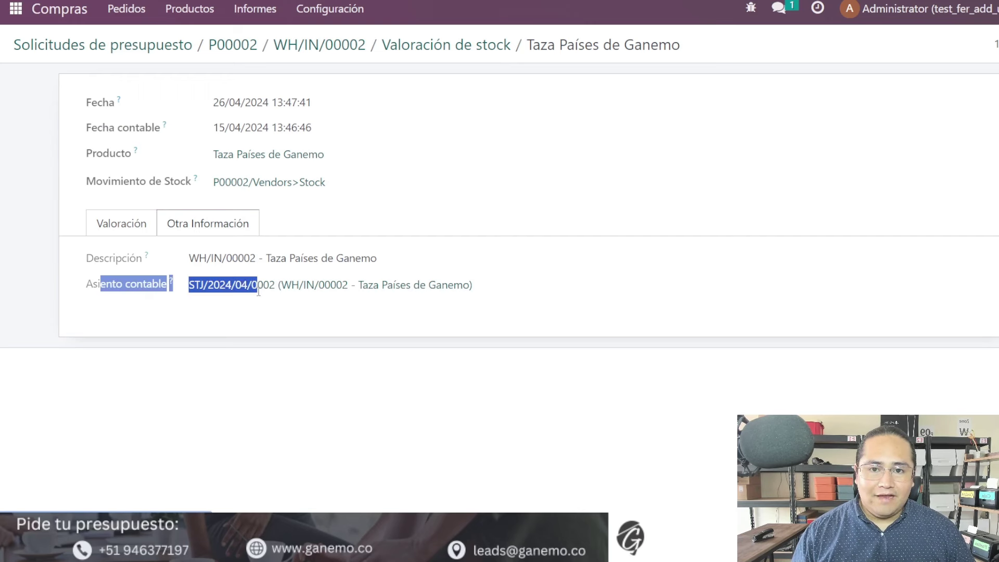
{"action": "left_click", "coordinate": [265, 353]}
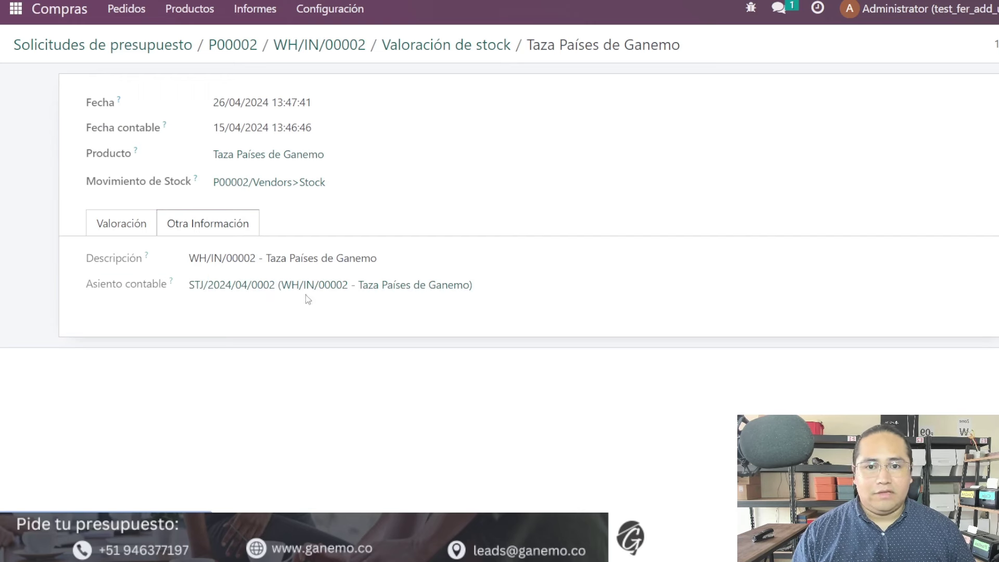
{"action": "left_click", "coordinate": [337, 286]}
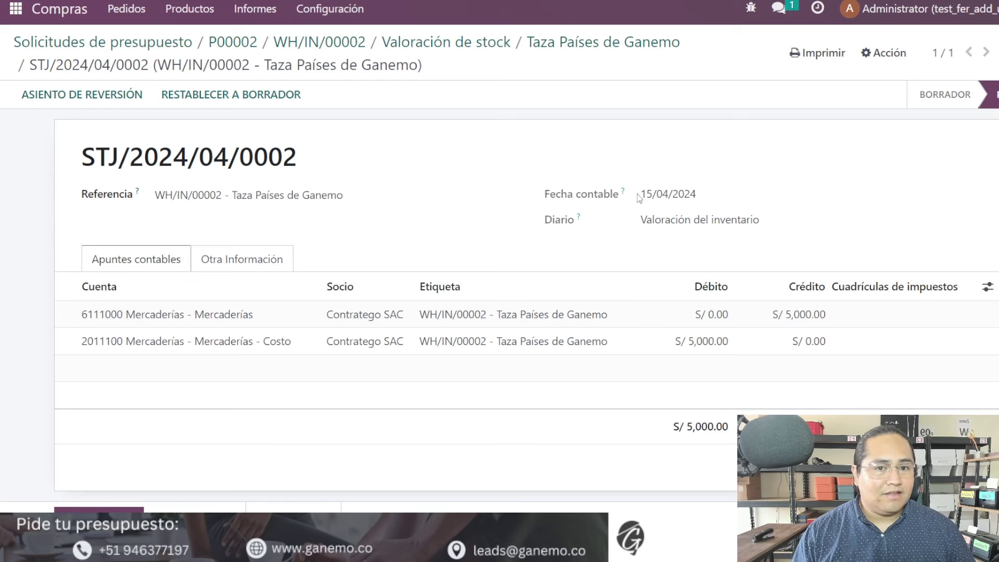
{"action": "left_click_drag", "start_coordinate": [639, 198], "coordinate": [696, 197]}
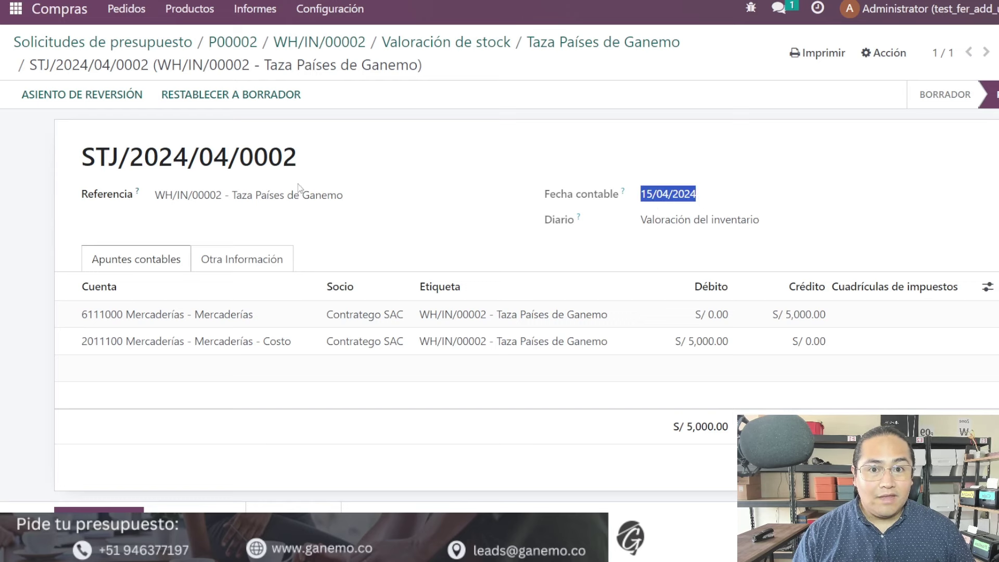
{"action": "double_click", "coordinate": [208, 165]}
{"action": "left_click", "coordinate": [248, 161]}
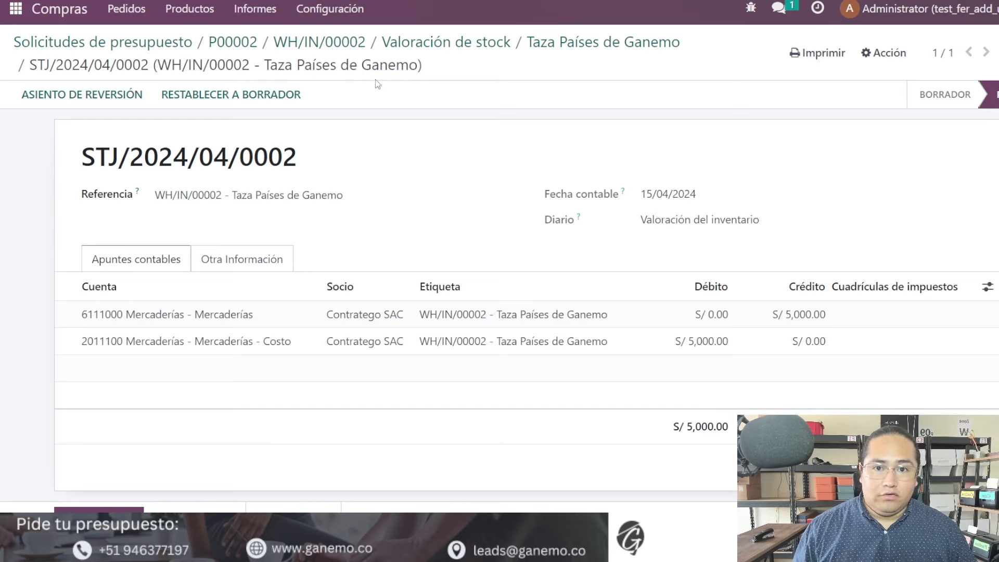
{"action": "left_click", "coordinate": [449, 50]}
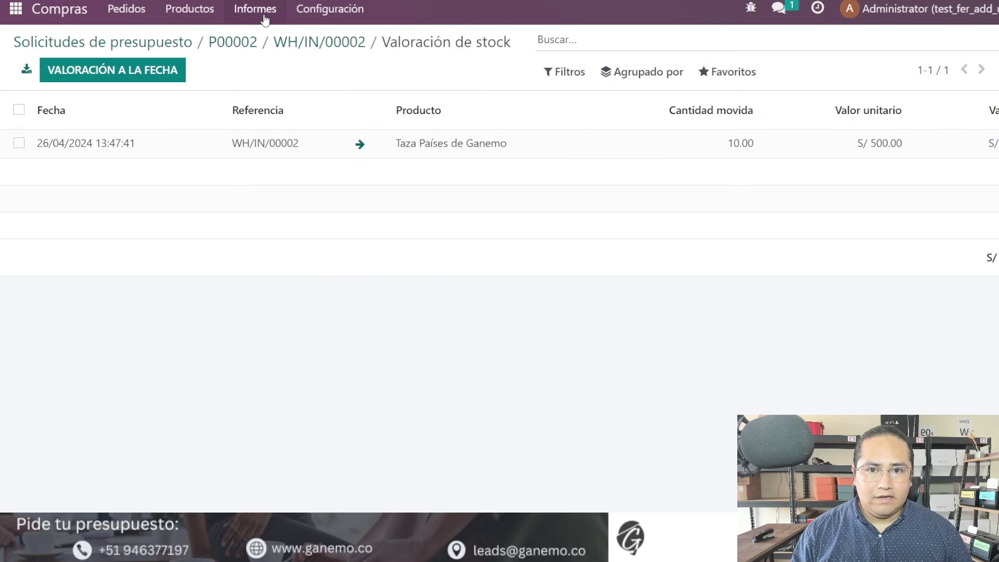
Open the Inventory valuation report (Inventario / Informes / Valoración) and group it by product
{"action": "key", "text": "ctrl+k"}
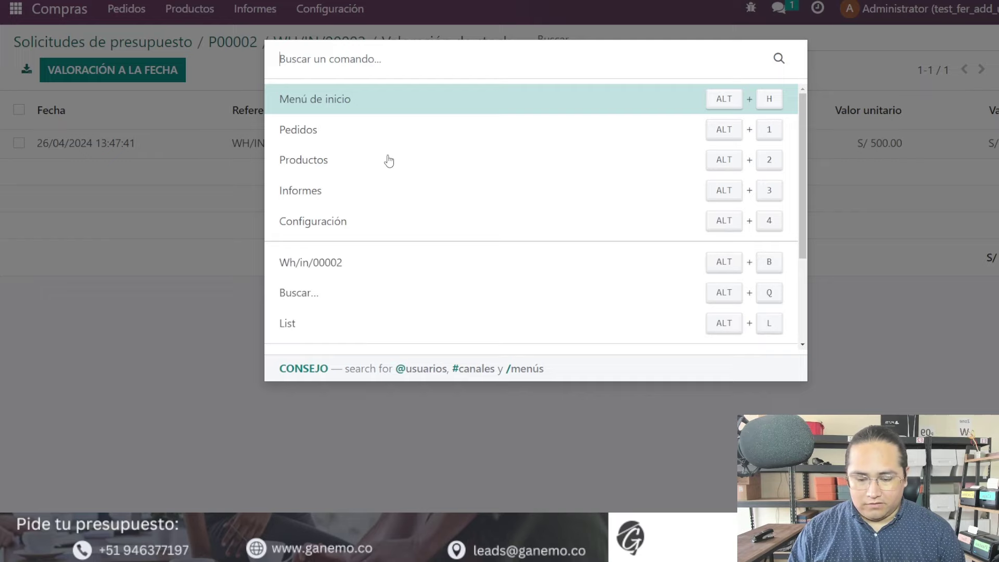
{"action": "type", "text": "/valor"}
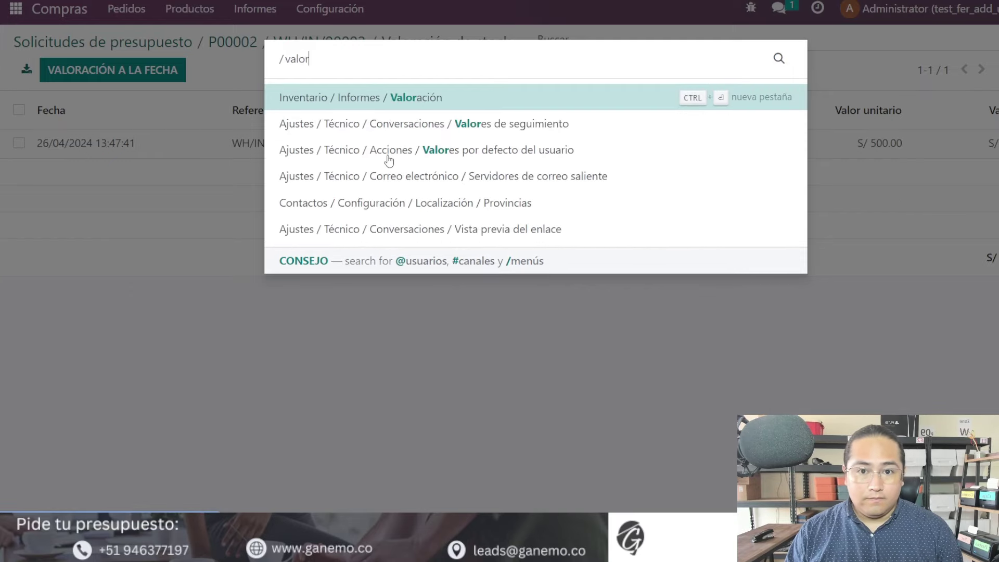
{"action": "key", "text": "Return"}
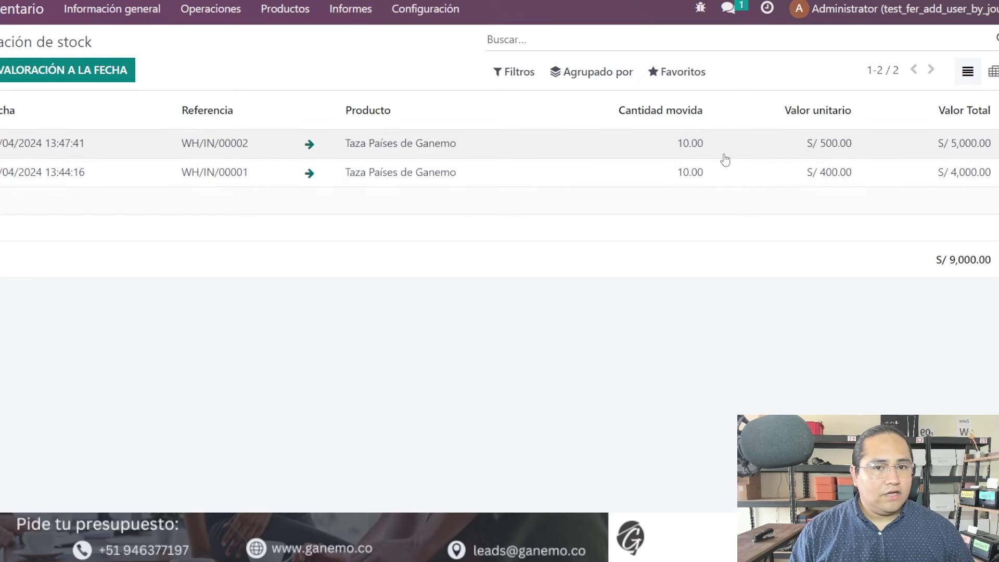
{"action": "left_click", "coordinate": [587, 72]}
{"action": "left_click", "coordinate": [595, 100]}
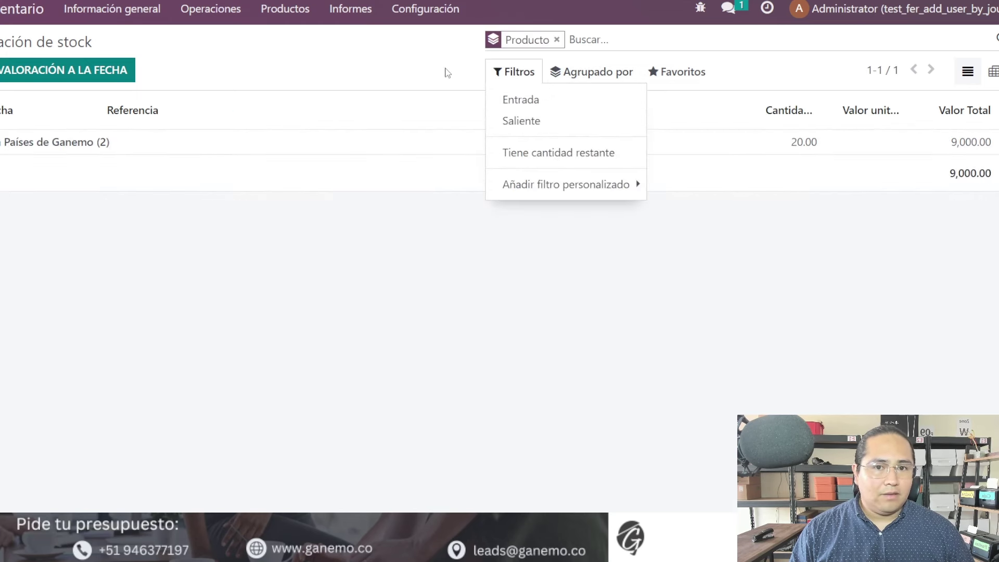
{"action": "left_click", "coordinate": [426, 70]}
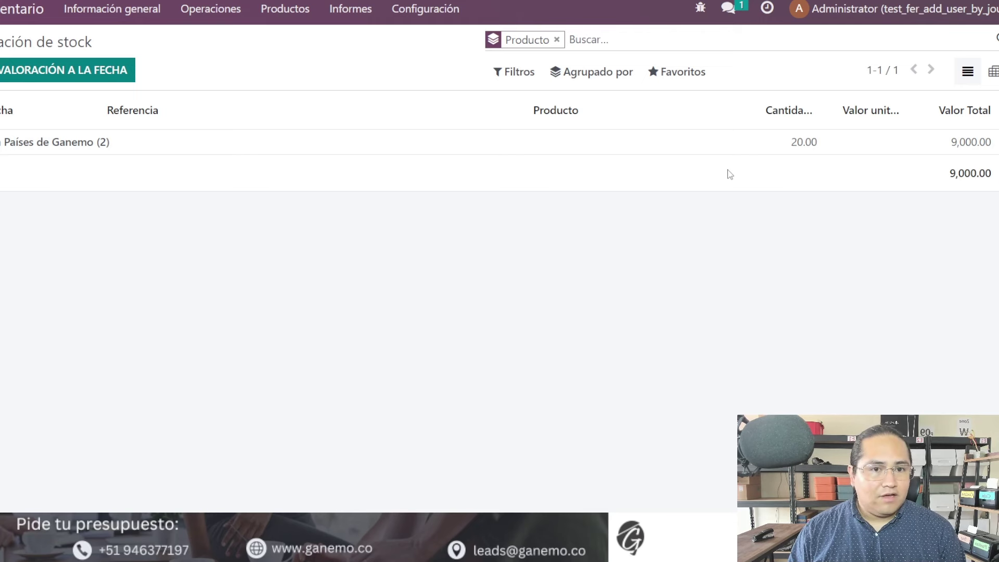
Calculate 9000 divided by 20 in the Calculator to get the average unit cost, and close it
{"action": "key", "text": "XF86Calculator"}
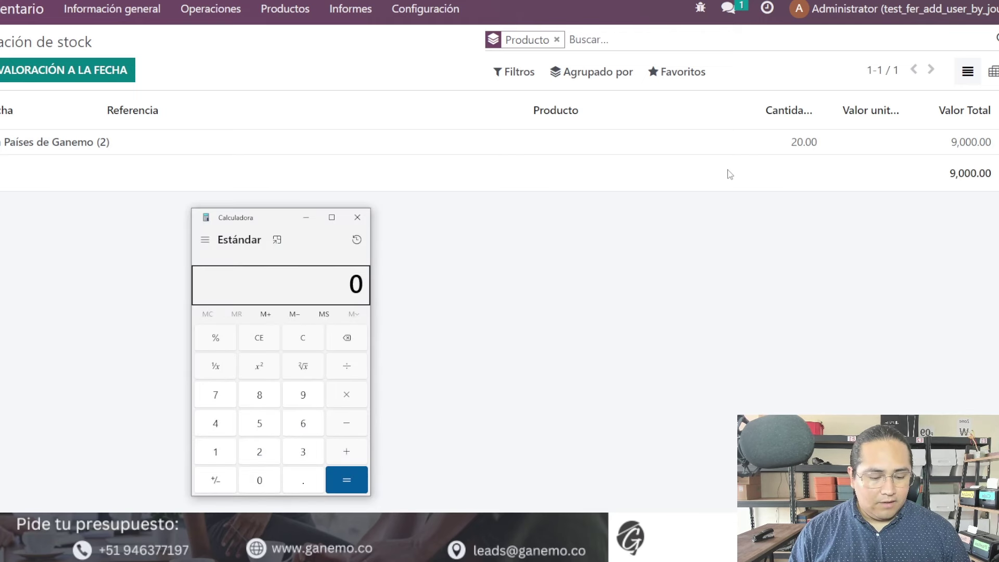
{"action": "type", "text": "9000/2"}
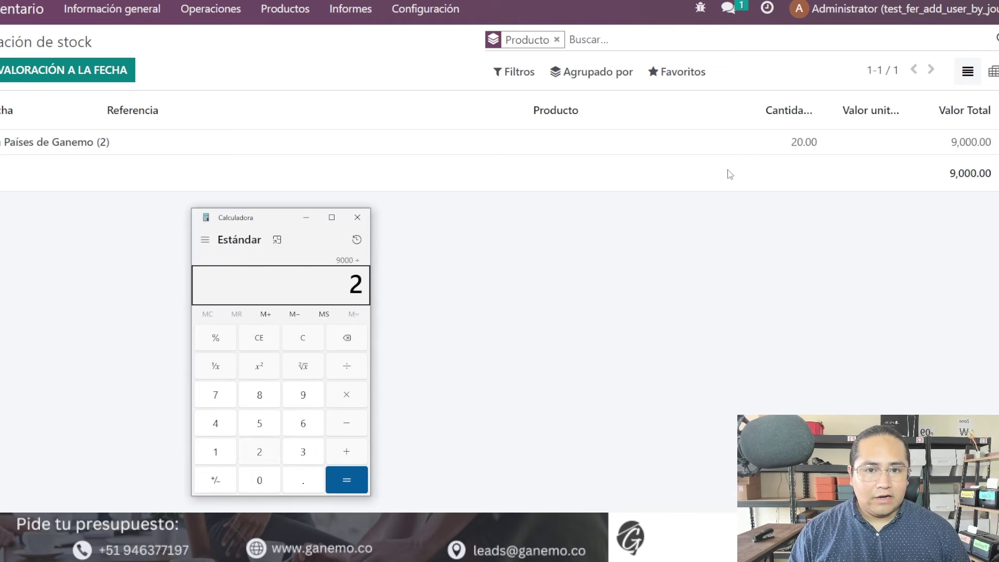
{"action": "type", "text": "0"}
{"action": "key", "text": "Return"}
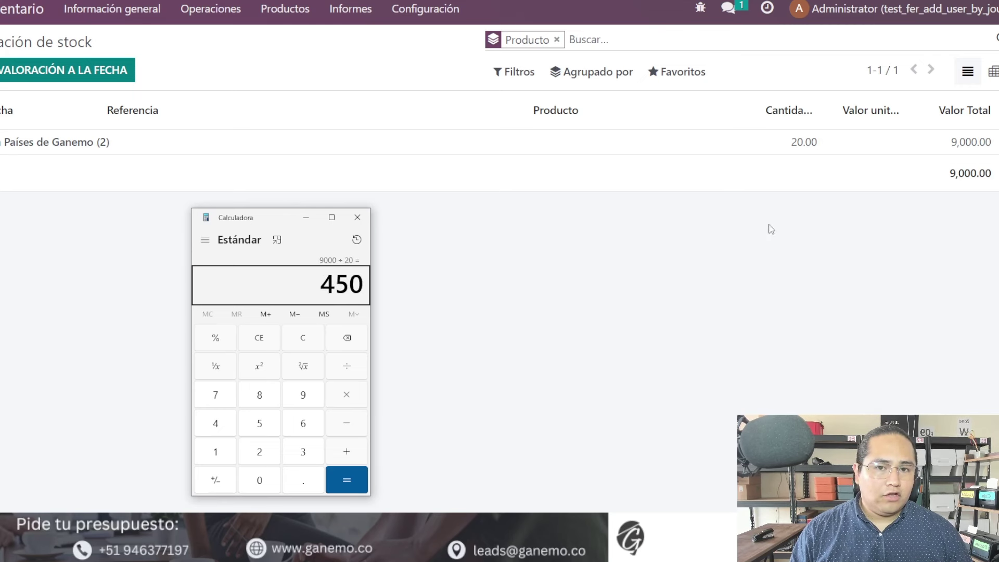
{"action": "left_click", "coordinate": [367, 221]}
Open the product record from the WH/IN/00002 valuation layer, check its Costo field, and return to the stock valuation report
{"action": "left_click", "coordinate": [100, 145]}
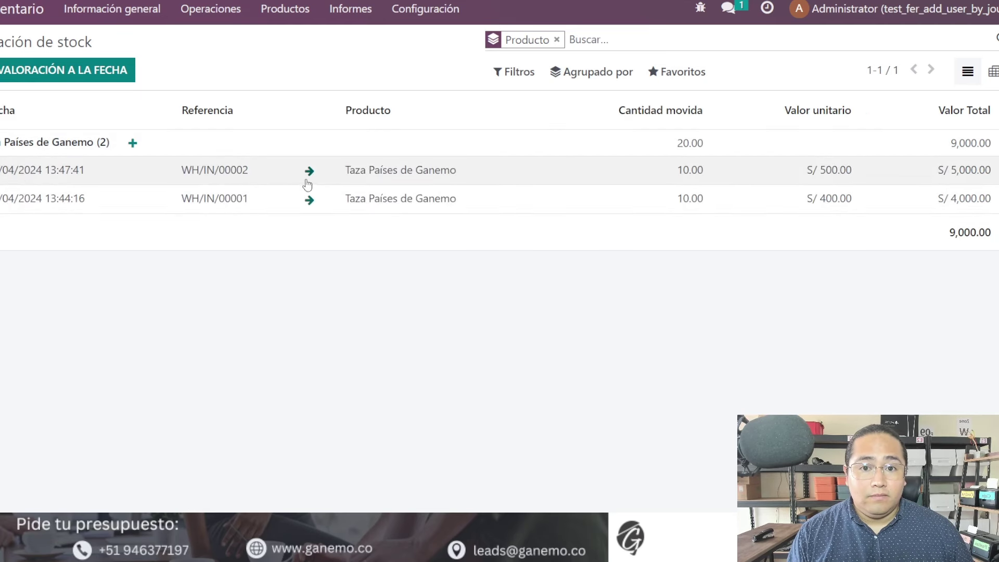
{"action": "left_click", "coordinate": [309, 171]}
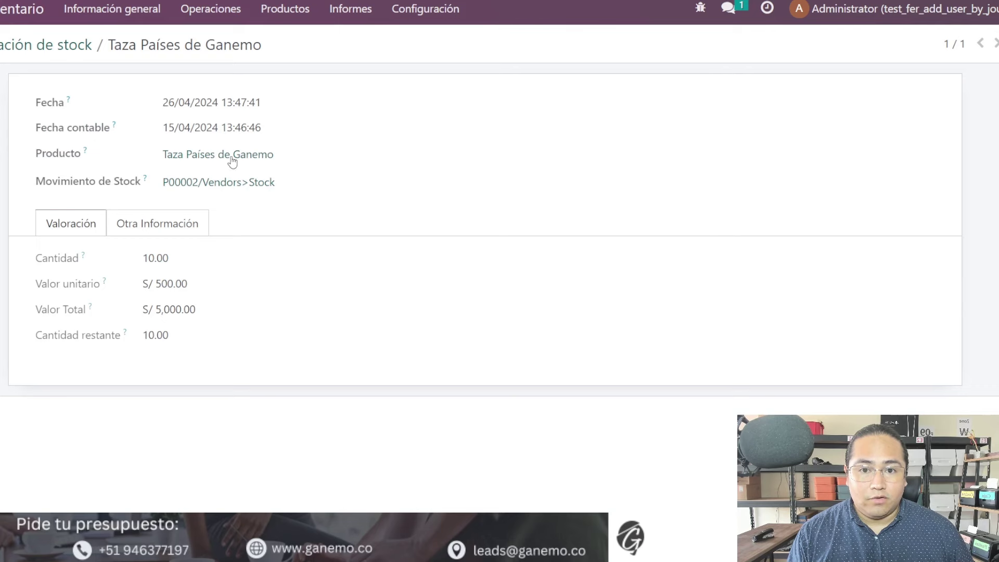
{"action": "left_click", "coordinate": [232, 159]}
{"action": "scroll", "coordinate": [618, 405], "scroll_direction": "down", "scroll_amount": 1}
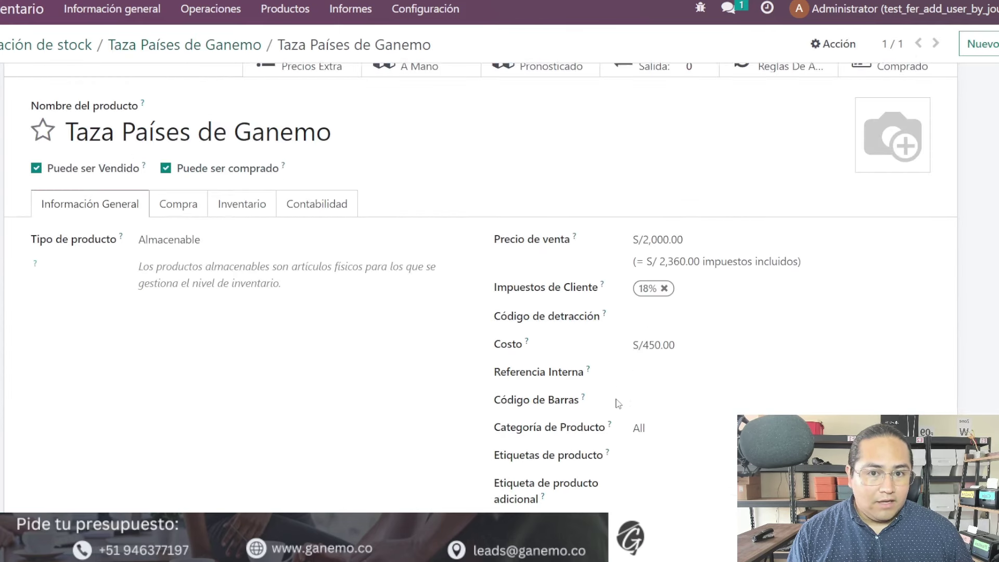
{"action": "scroll", "coordinate": [618, 404], "scroll_direction": "down", "scroll_amount": 1}
{"action": "left_click_drag", "start_coordinate": [494, 295], "coordinate": [524, 295]}
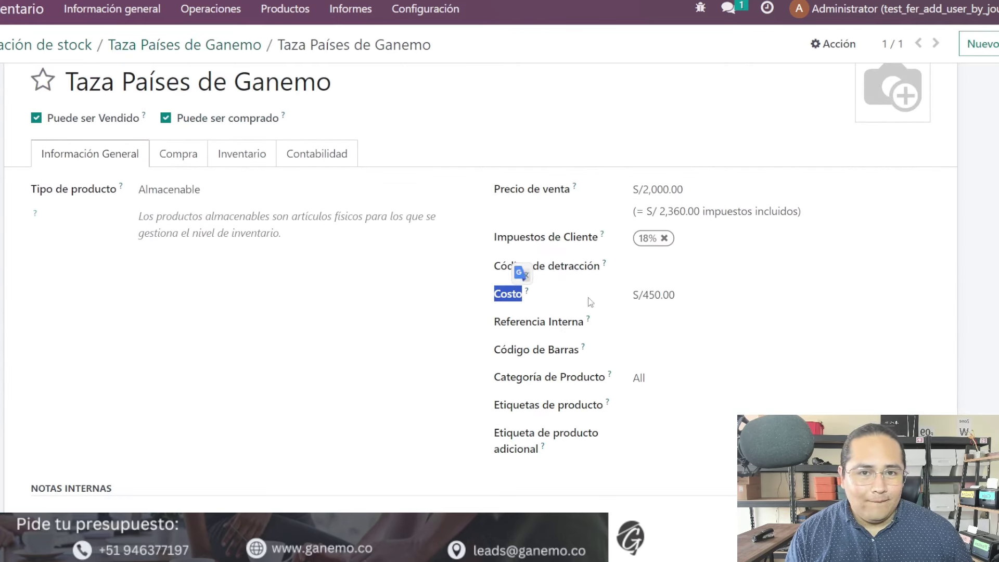
{"action": "left_click", "coordinate": [698, 300]}
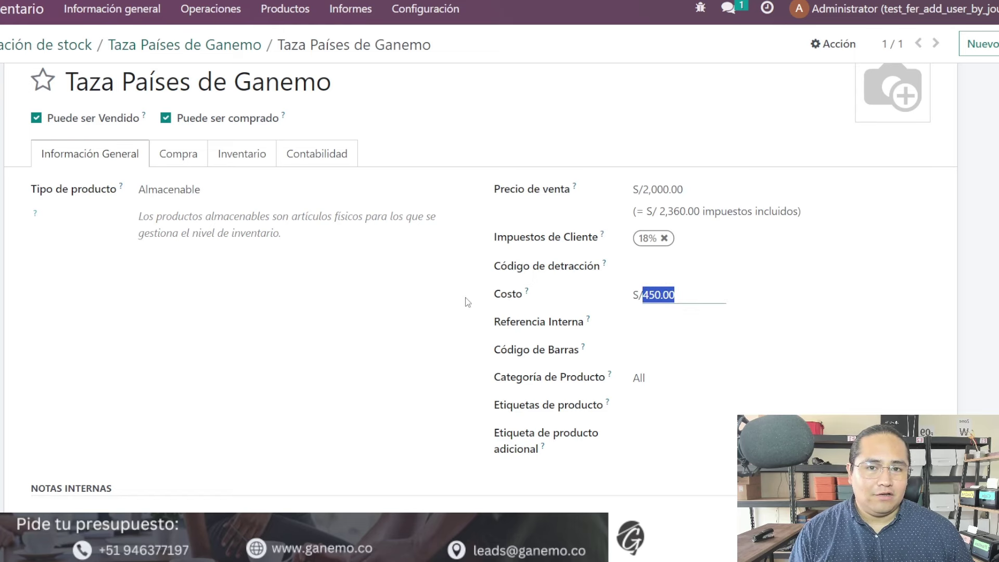
{"action": "left_click", "coordinate": [484, 304]}
{"action": "scroll", "coordinate": [486, 291], "scroll_direction": "up", "scroll_amount": 2}
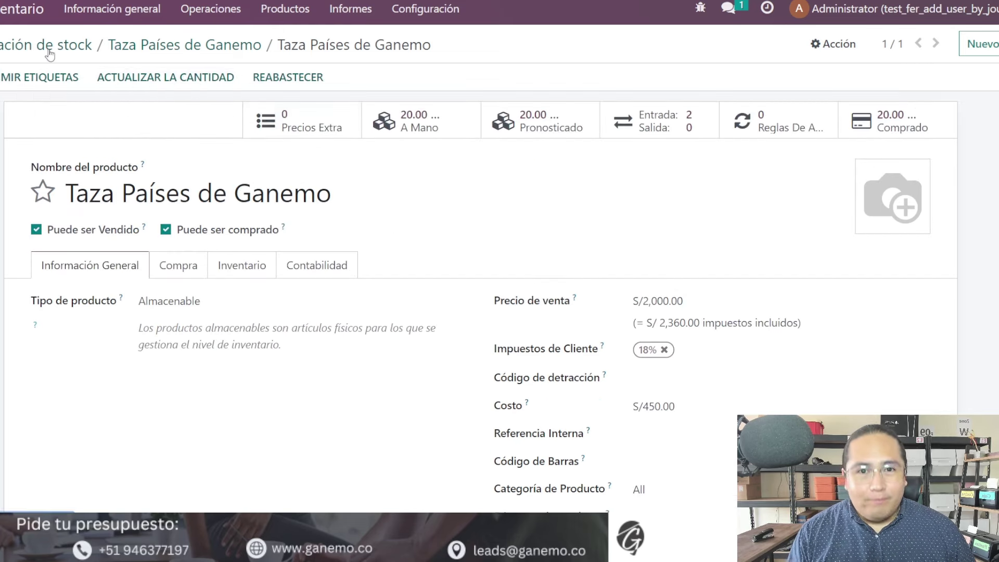
{"action": "left_click", "coordinate": [48, 49]}
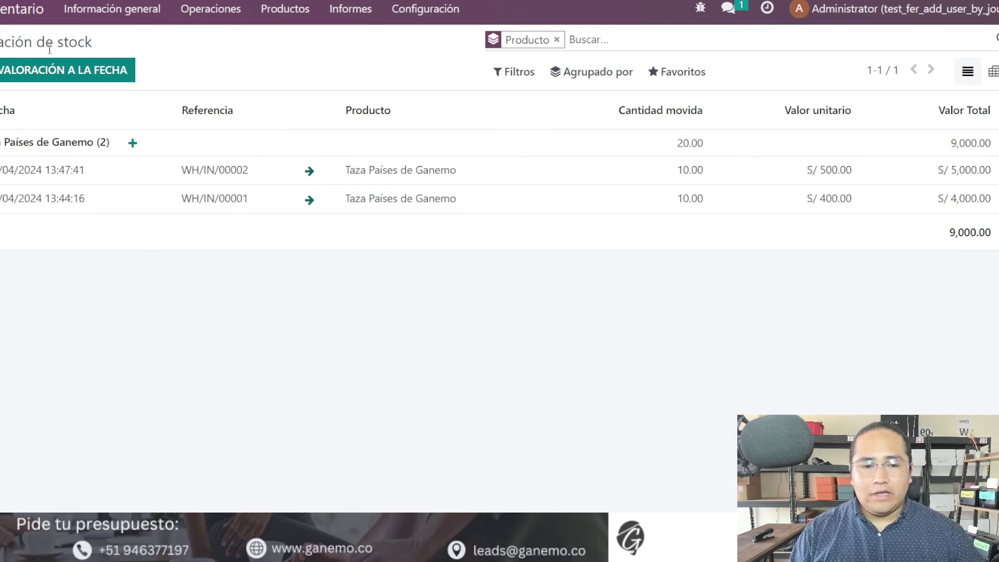